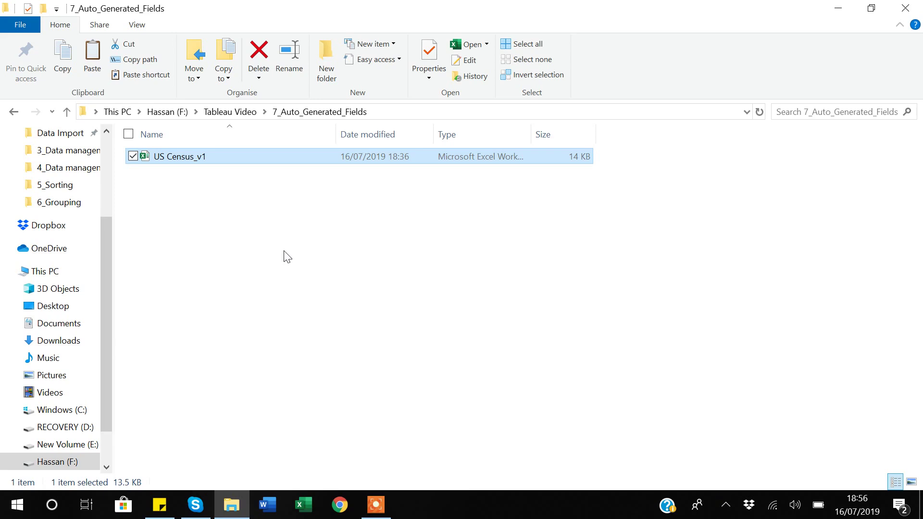
- Open the US Census_v1 workbook and examine its column headers starting from Country
double_click(171, 161)
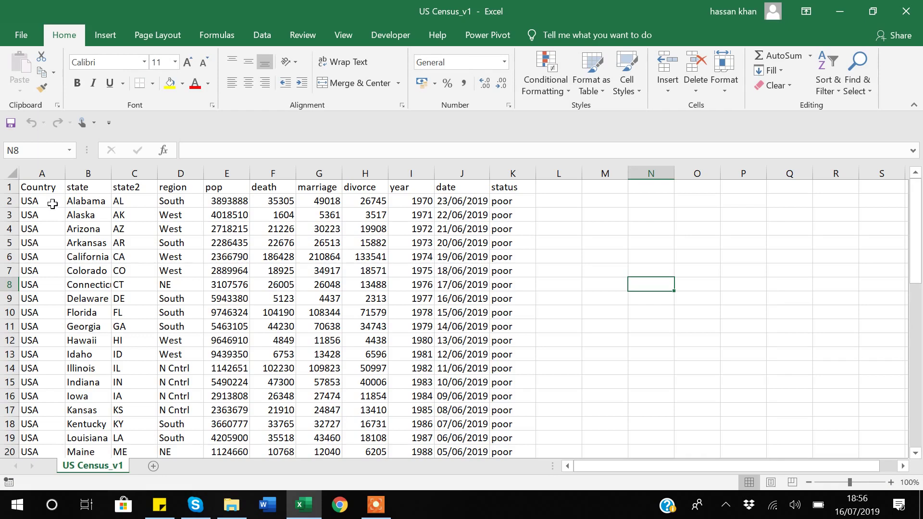
left_click(31, 188)
key("Right")
key("Right")
key("Right")
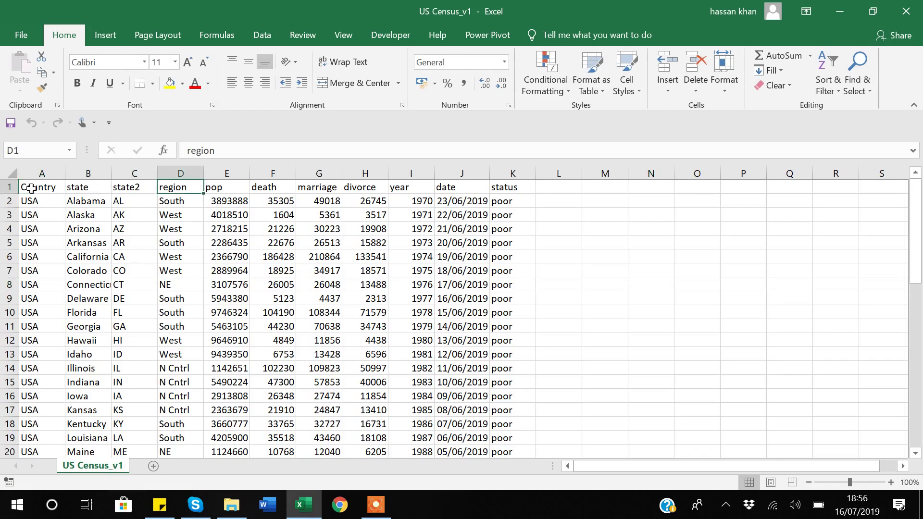
key("Left")
key("Left")
key("Left")
key("Right")
key("Right")
key("Right")
key("Right")
key("Right")
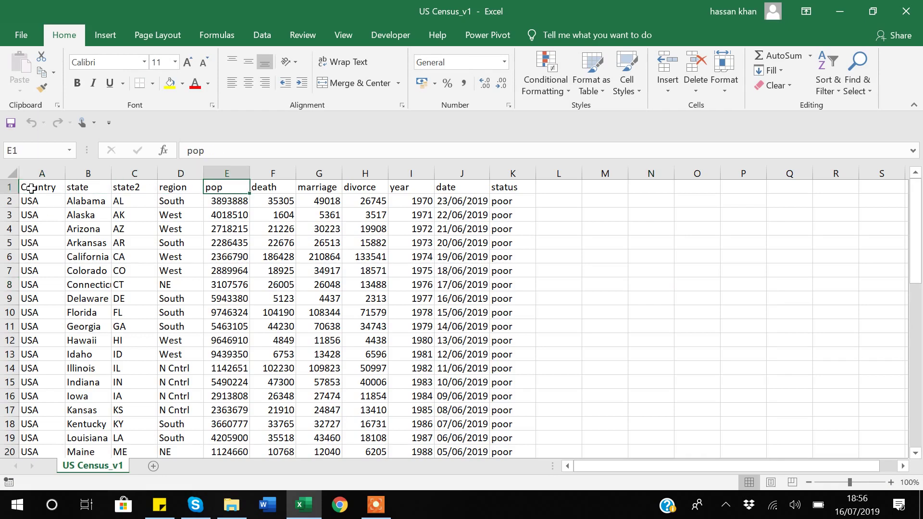
- Select the numeric column headers from pop through year in the census sheet
key("Left")
key("shift+Right")
key("shift+Right")
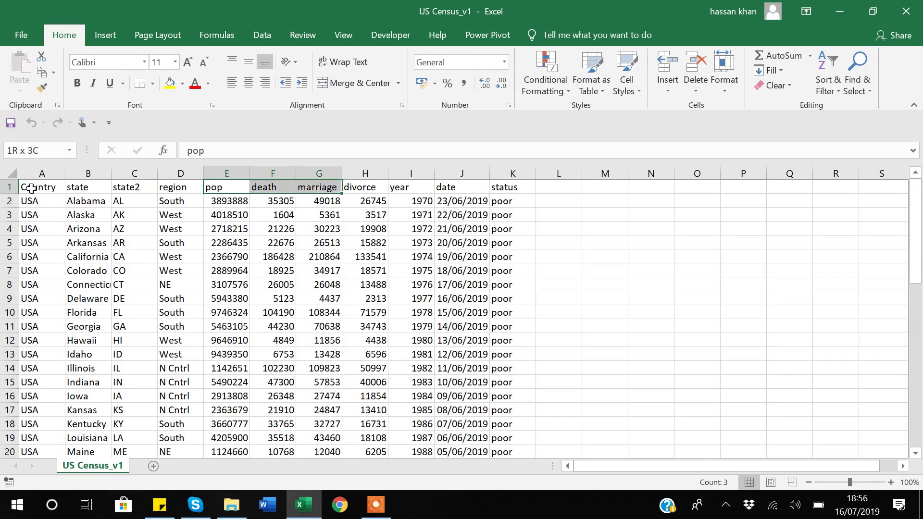
key("shift+Right")
key("shift+Right")
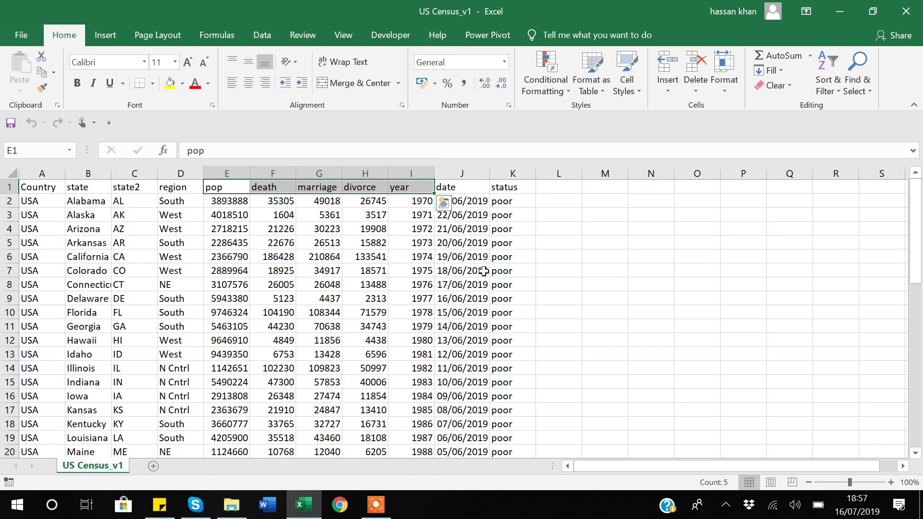
- Check the last record of the Country column and return to the header row
left_click(46, 201)
key("ctrl+Down")
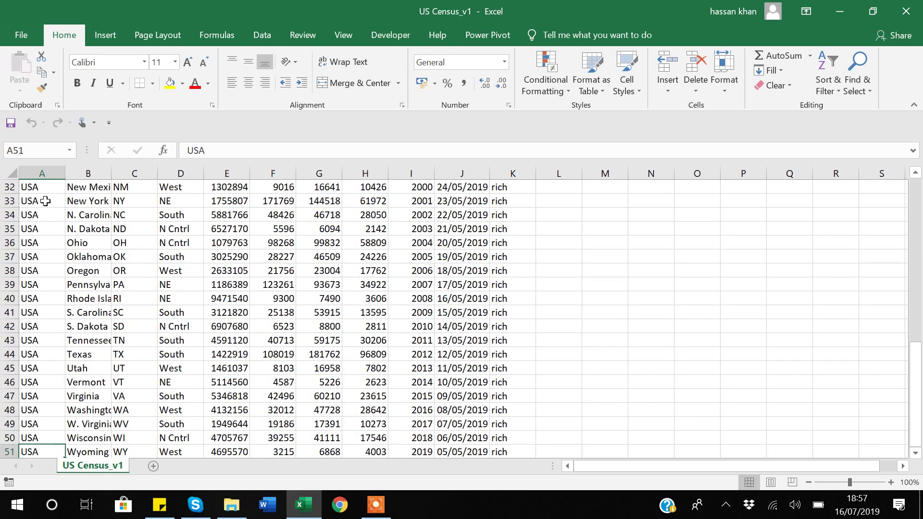
key("Up")
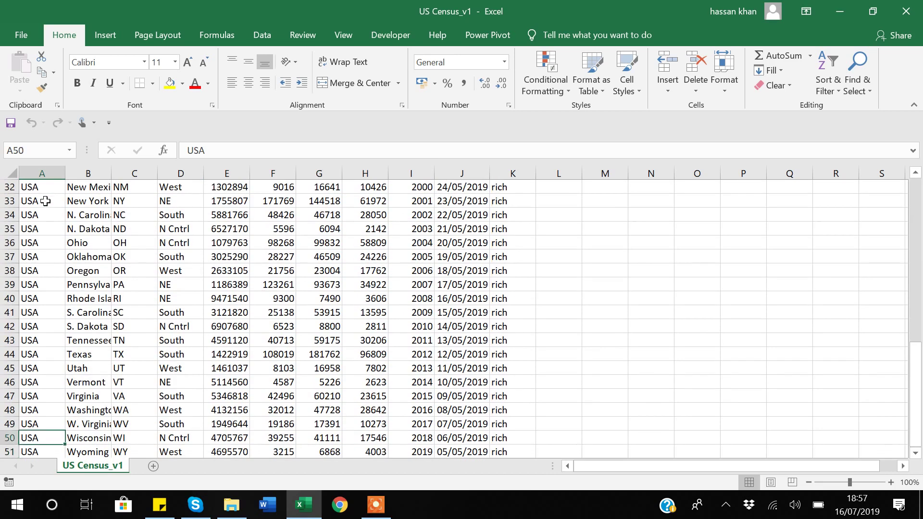
key("ctrl+Up")
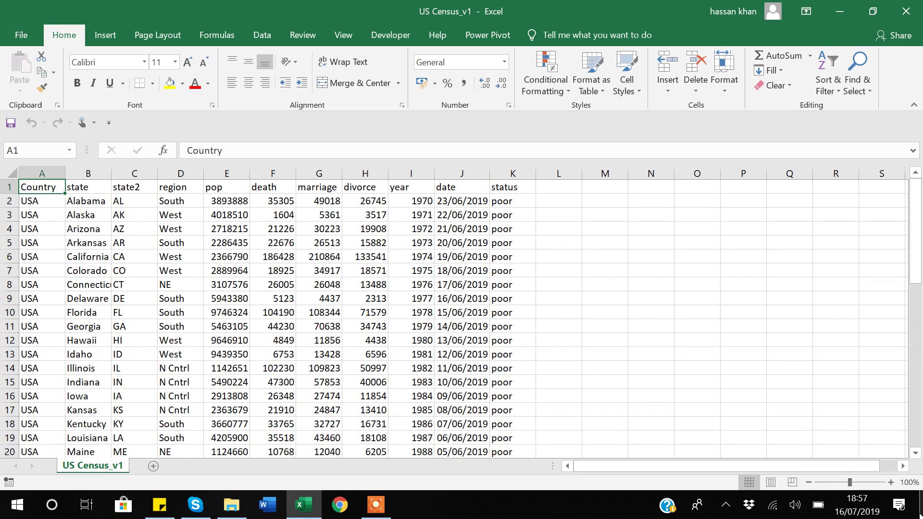
- Switch to Tableau Public, connect to the US Census_v1 Excel workbook and open Sheet 1
key("super+d")
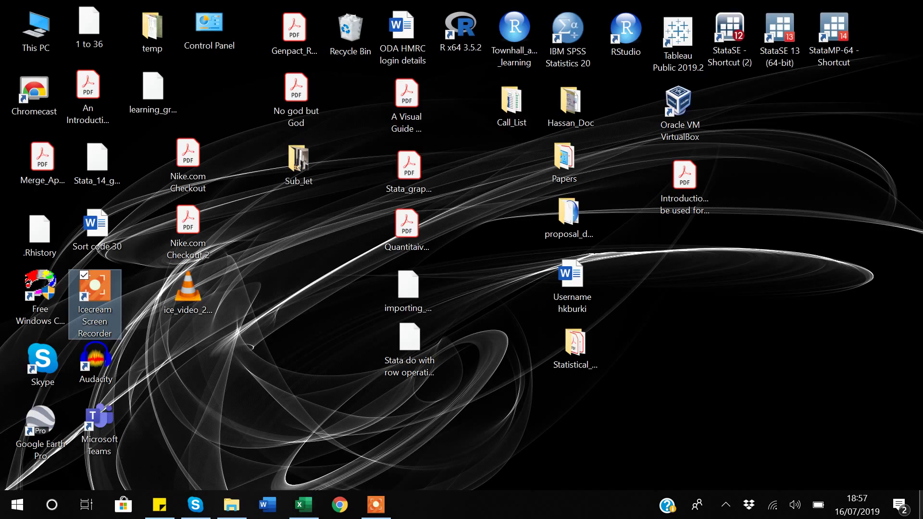
left_click(674, 45)
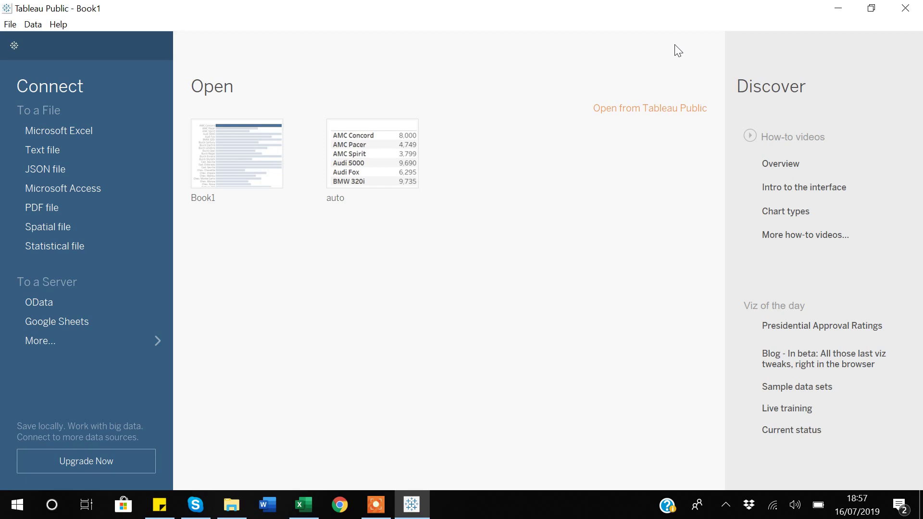
left_click(48, 135)
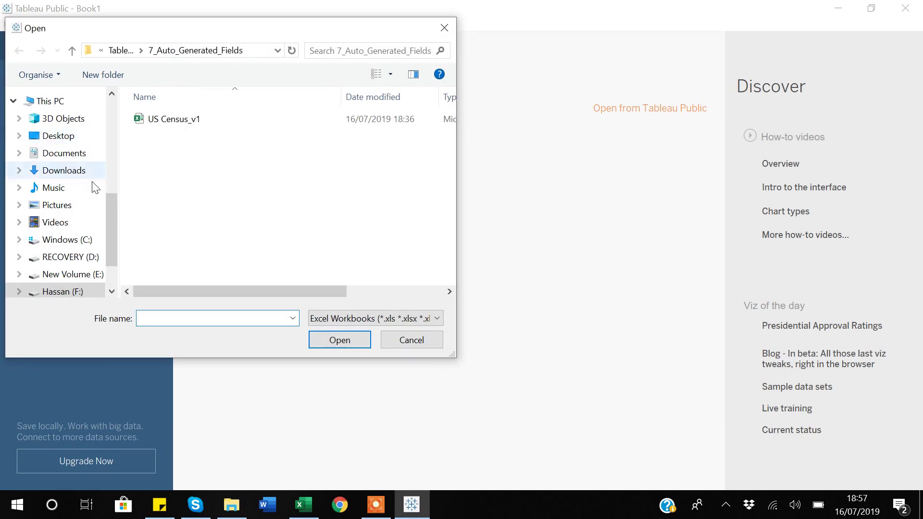
left_click(171, 126)
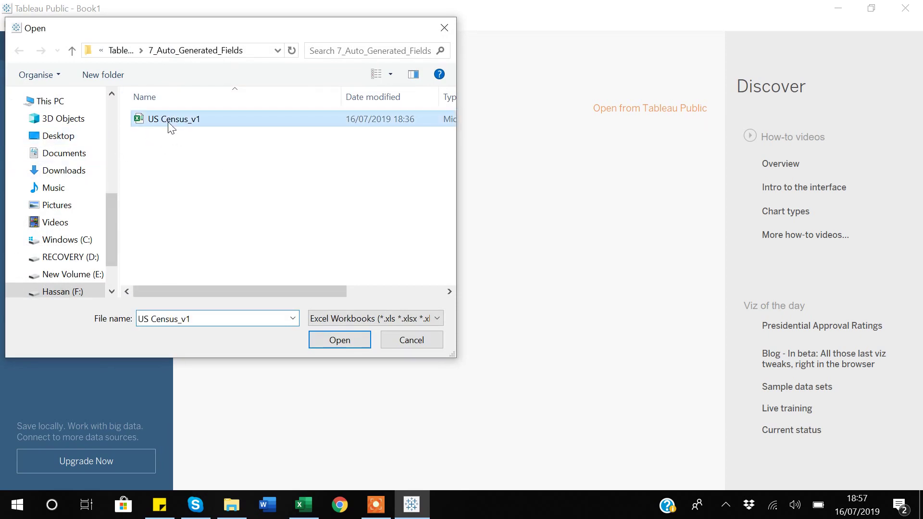
left_click(347, 345)
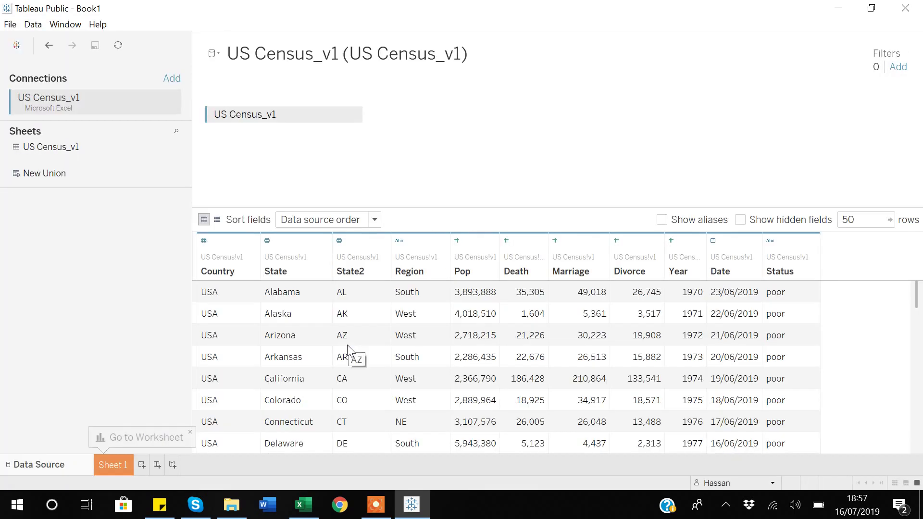
left_click(113, 467)
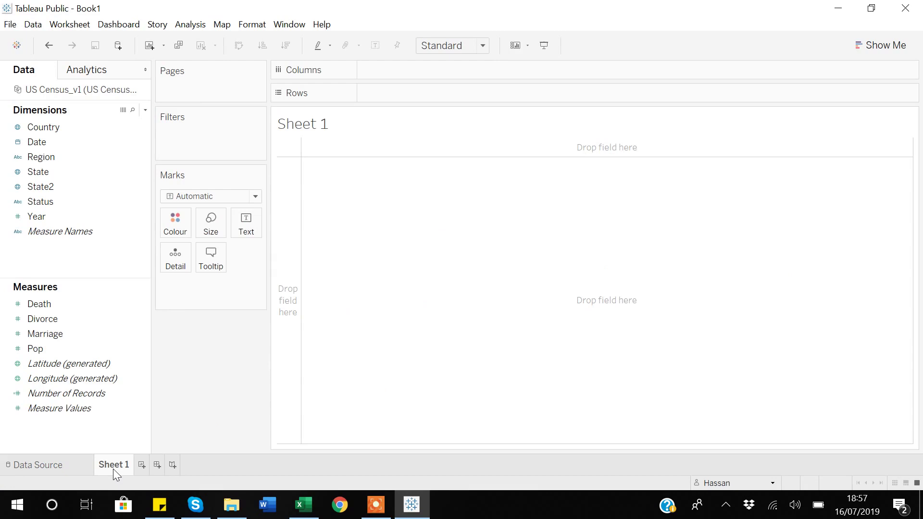
- Compare the columns of the Excel census sheet with the dimensions and measures listed in Tableau
left_click(303, 505)
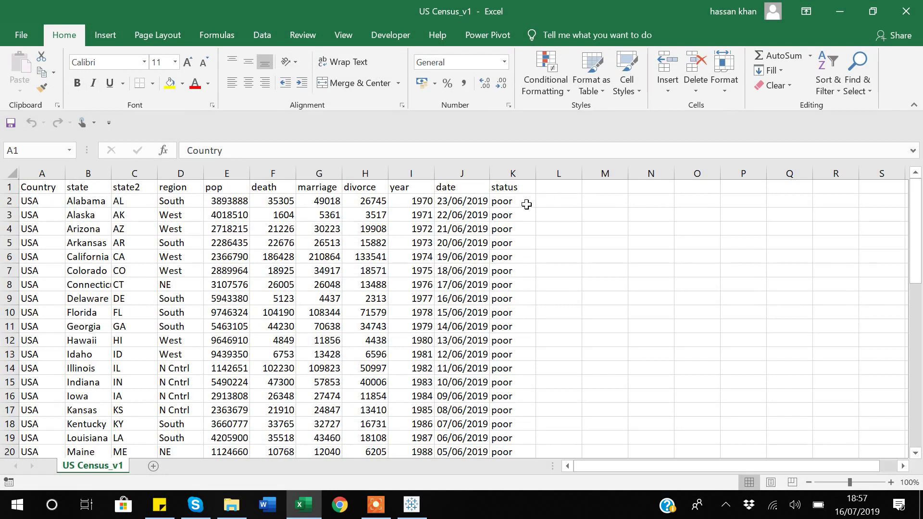
key("alt+Tab")
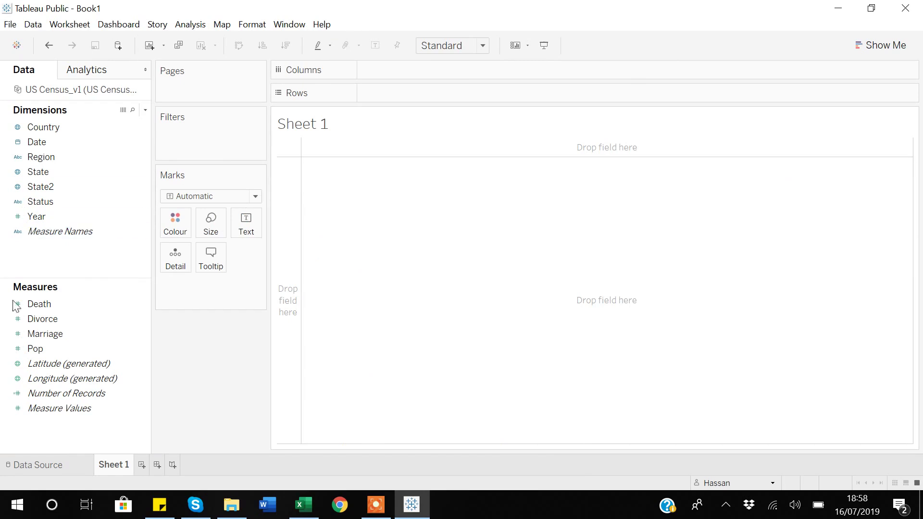
left_click(50, 232)
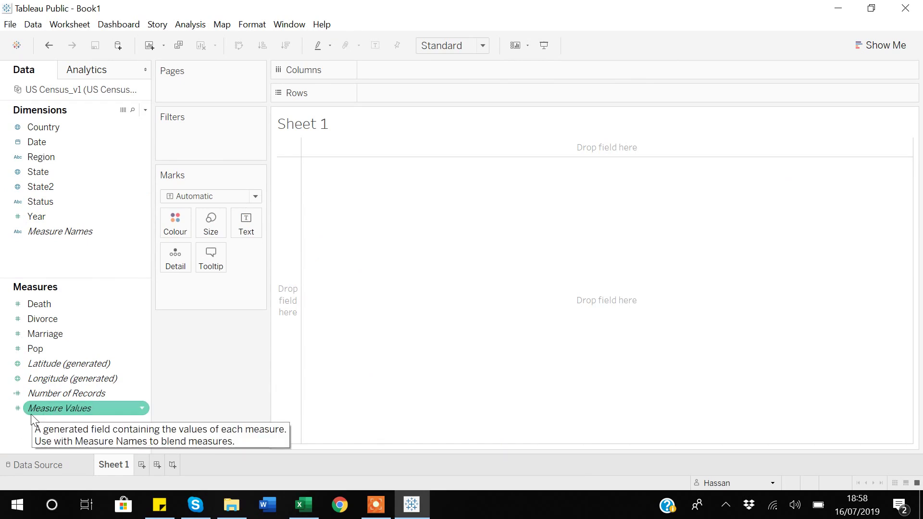
key("alt")
key("alt+Tab")
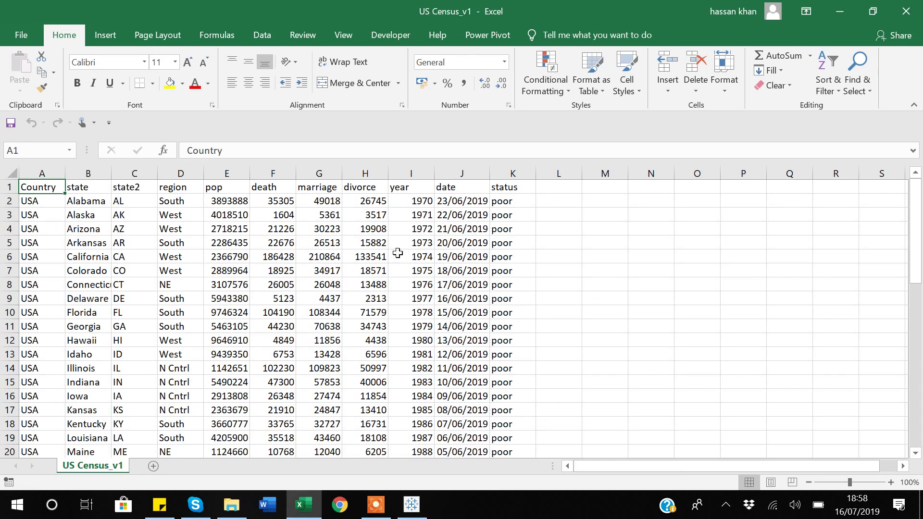
- Switch back to Tableau and place Number of Records on the Text mark of Sheet 1
key("alt+Tab")
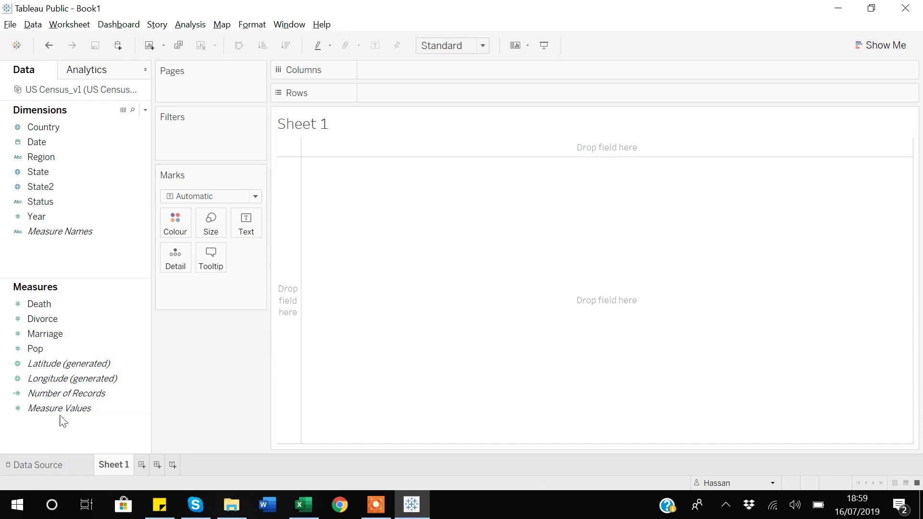
left_click_drag(65, 394, 253, 234)
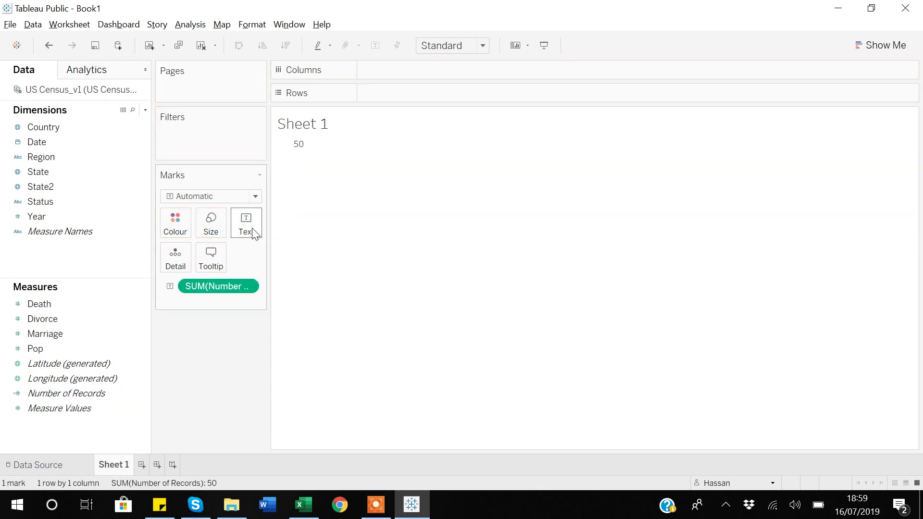
mouse_move(299, 153)
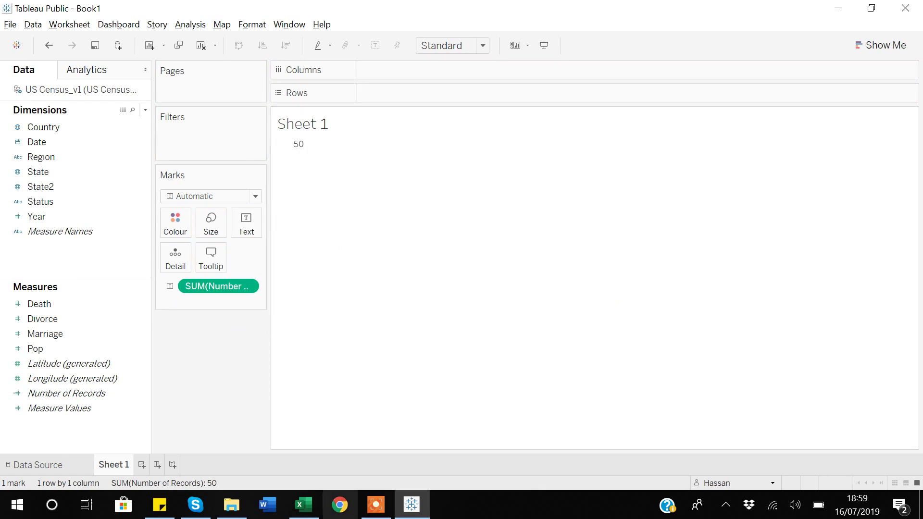
- Switch to the Excel census sheet and examine the last row of data
left_click(310, 512)
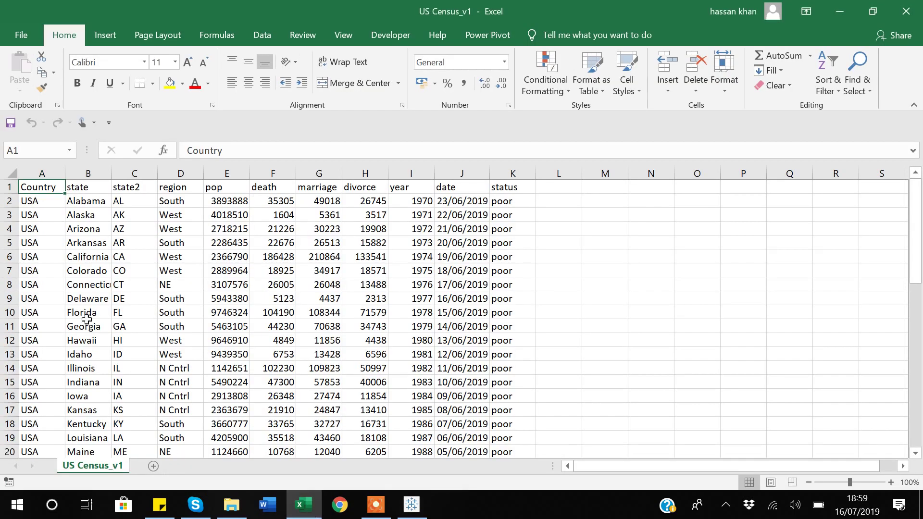
key("ctrl+Down")
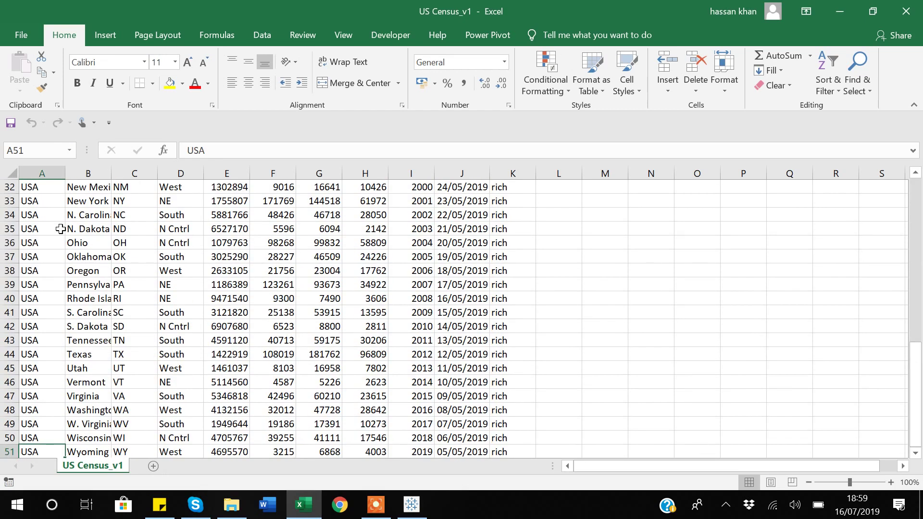
key("Down")
key("Up")
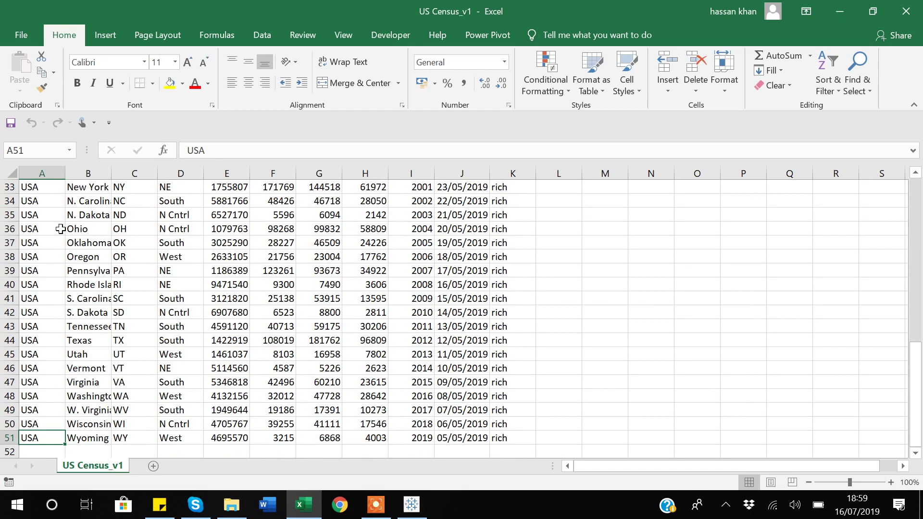
- Review the header row from Country across to the later columns, ending on the first data record
key("ctrl+Up")
key("Right")
key("Right")
key("Right")
key("Right")
key("Right")
key("Right")
key("Right")
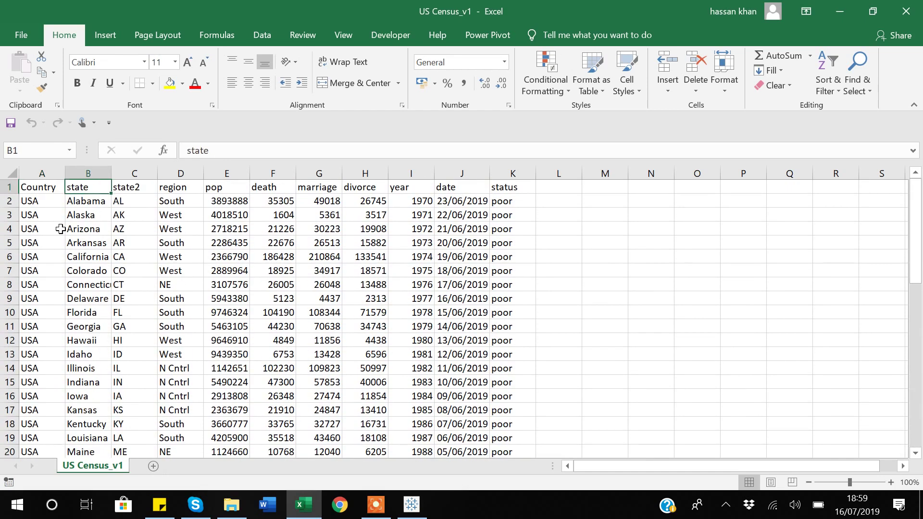
key("Right")
key("Left")
key("Left")
key("Left")
key("Left")
key("Left")
key("Left")
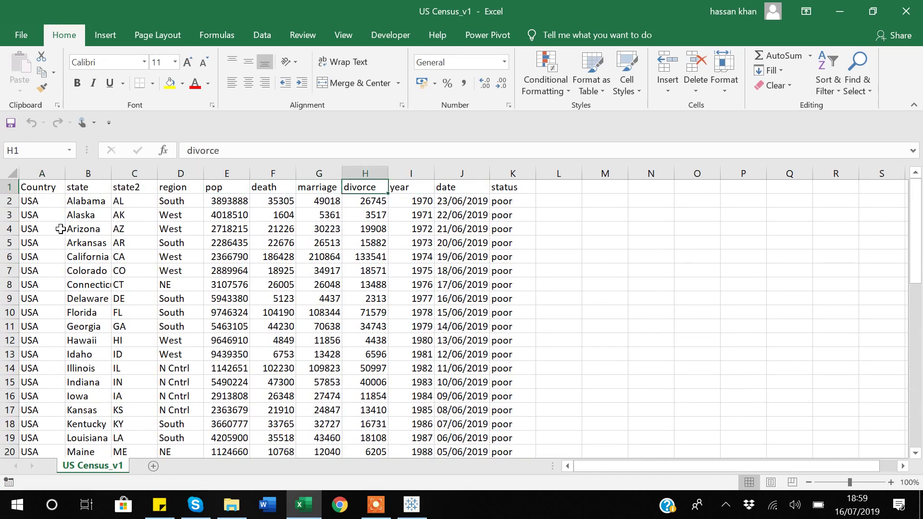
key("Left")
key("Left")
key("Down")
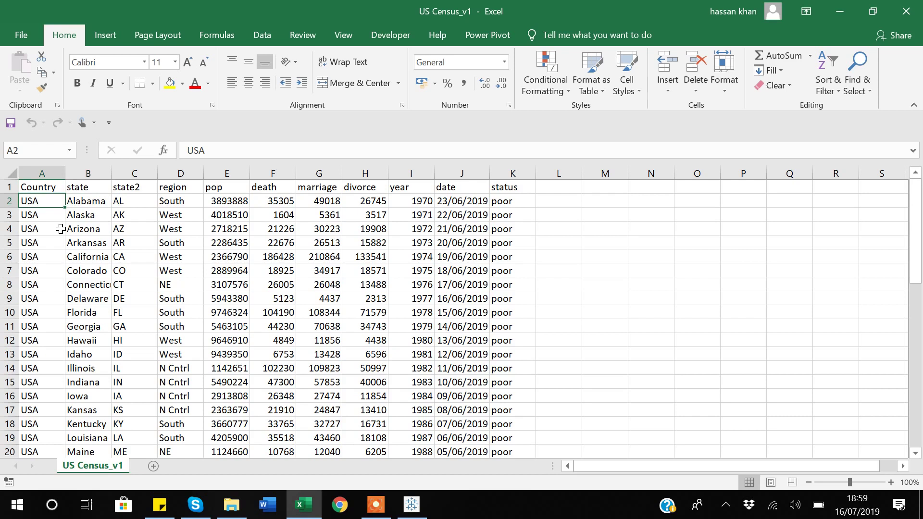
- Check the final data row in Excel against the Number of Records value in Tableau
key("ctrl+Down")
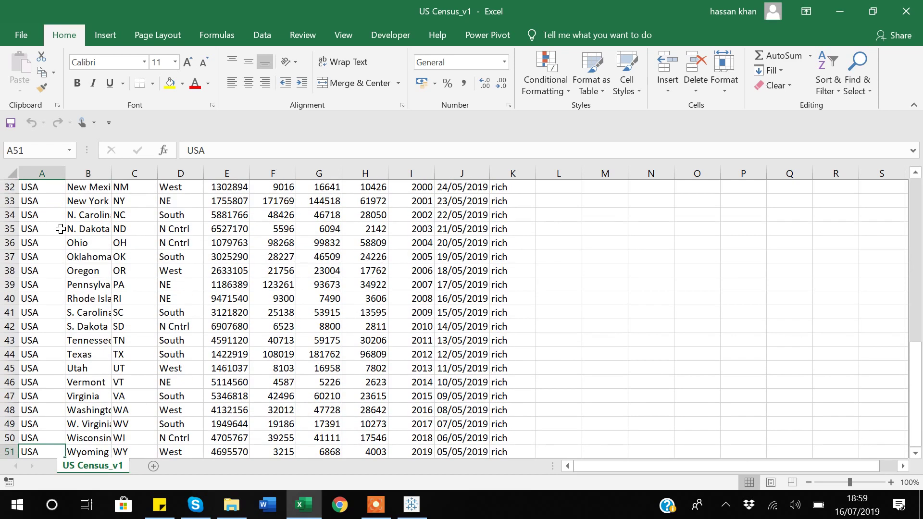
key("Down")
key("Up")
key("alt+Tab")
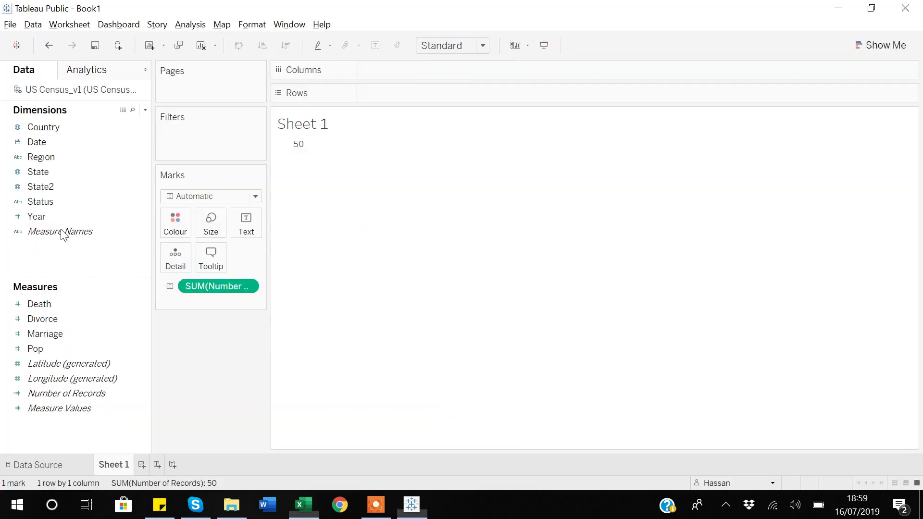
mouse_move(301, 151)
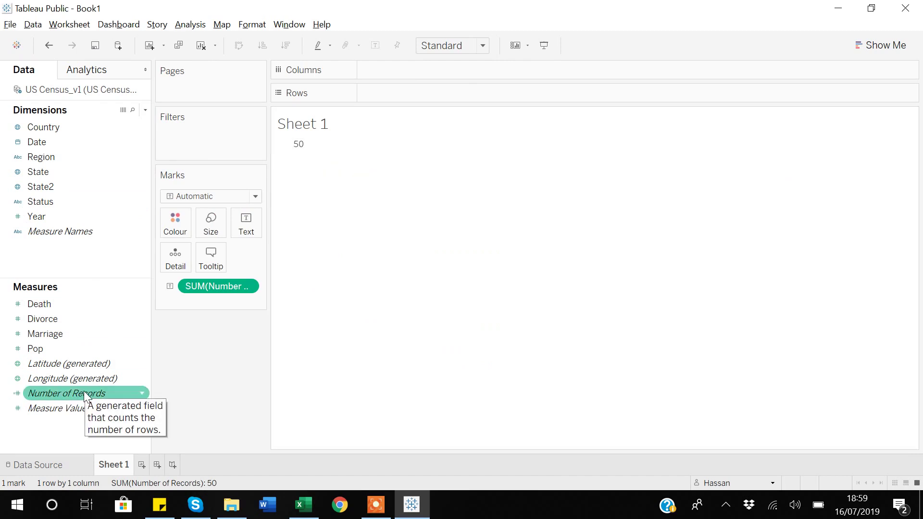
- Switch to Excel and examine the region column of the census data
key("alt+Tab")
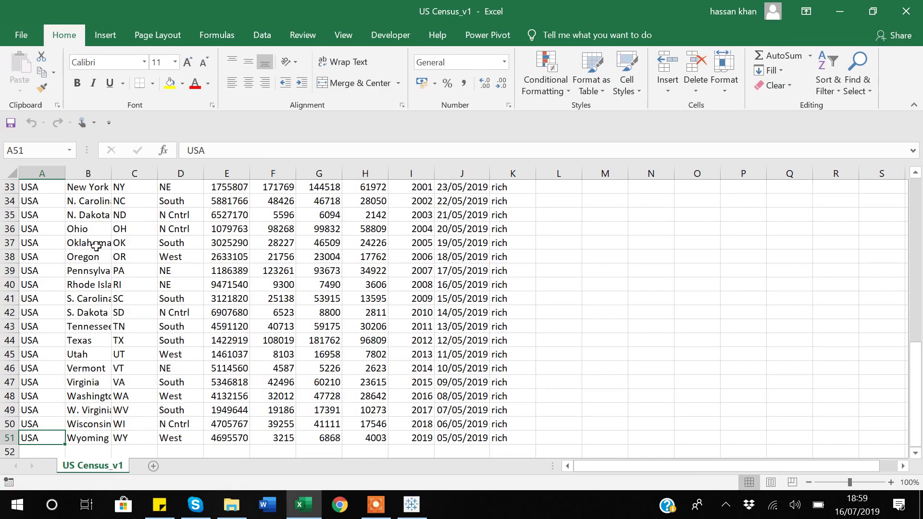
key("ctrl+Home")
key("Right")
key("Right")
key("Right")
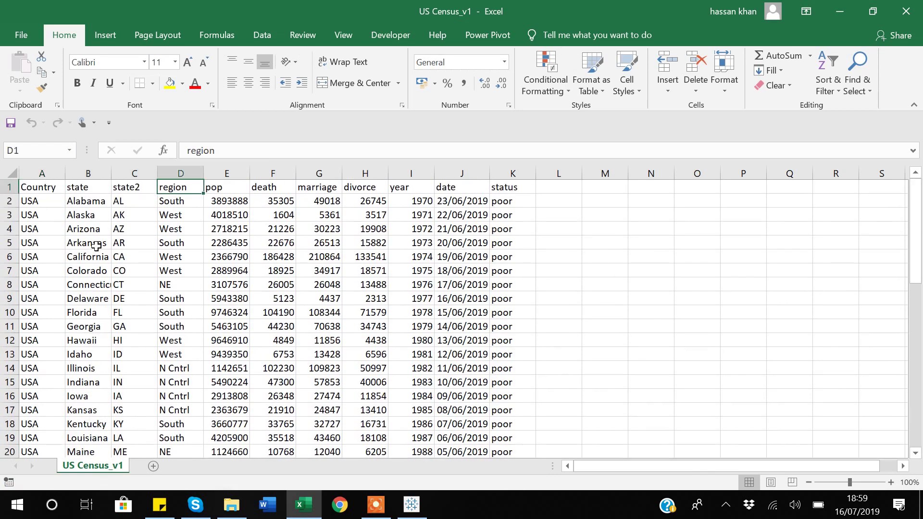
key("Down")
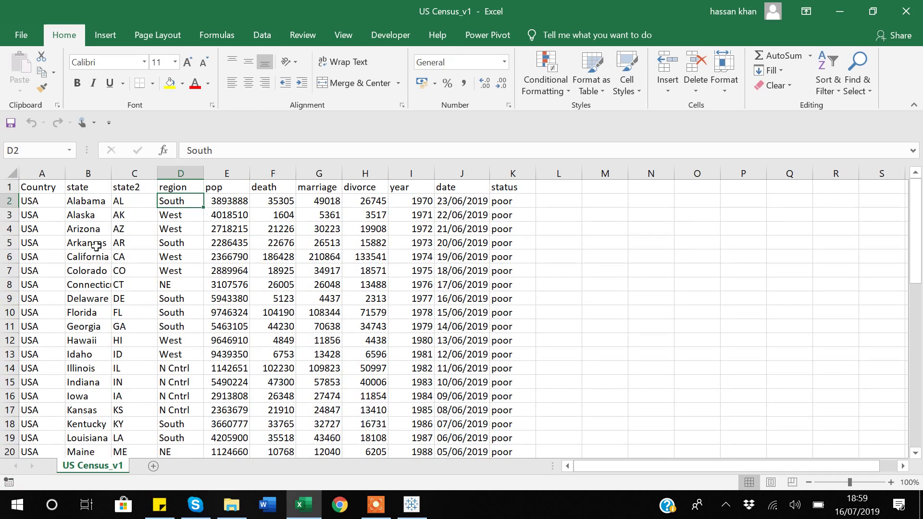
- Switch to Tableau and add Region to Rows to break down Number of Records by region
key("alt+Tab")
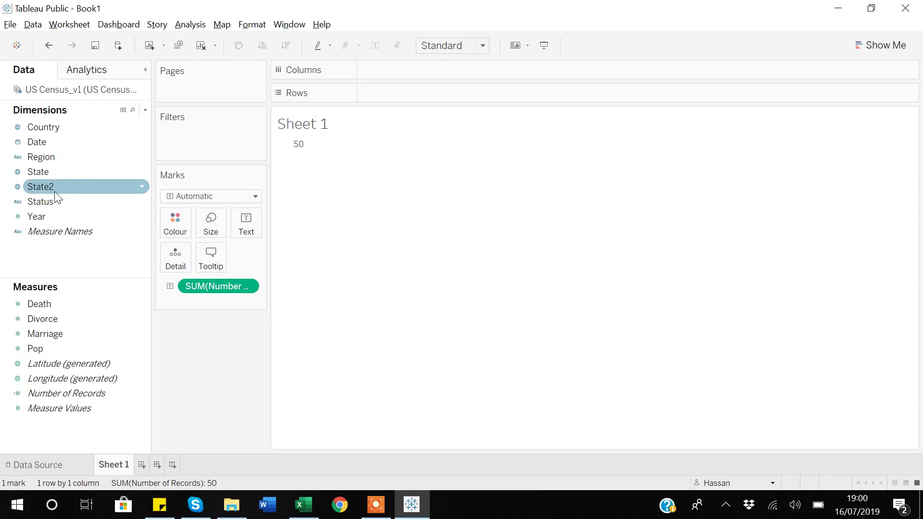
left_click_drag(45, 161, 386, 99)
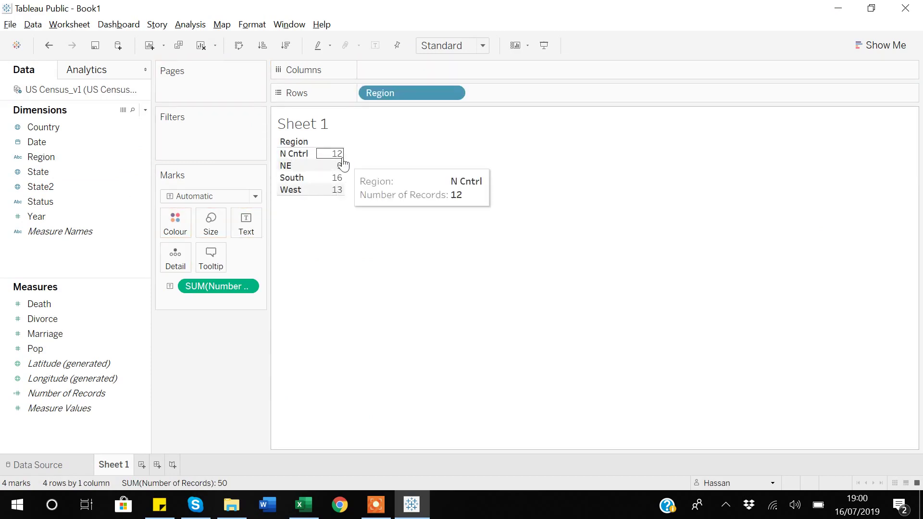
- Add a new worksheet and chart the generated fields, with Measure Names on Columns and Measure Values on Rows
mouse_move(326, 179)
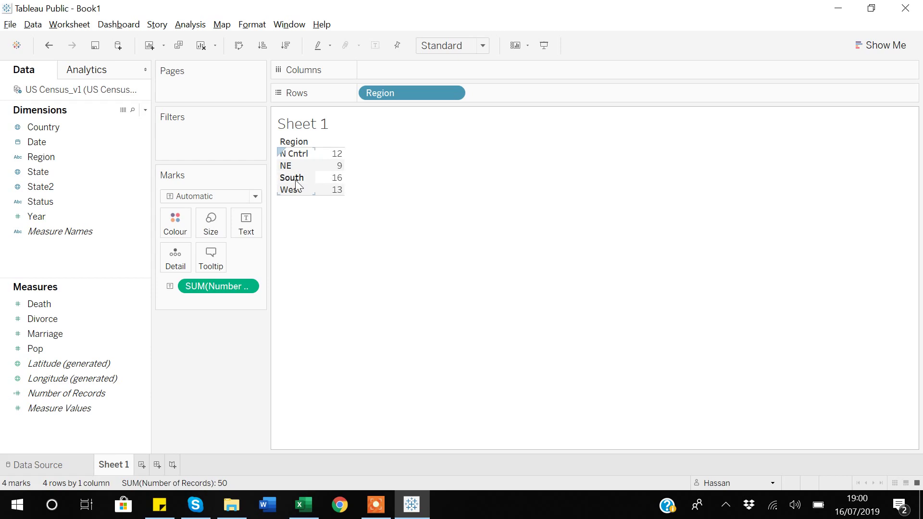
mouse_move(332, 197)
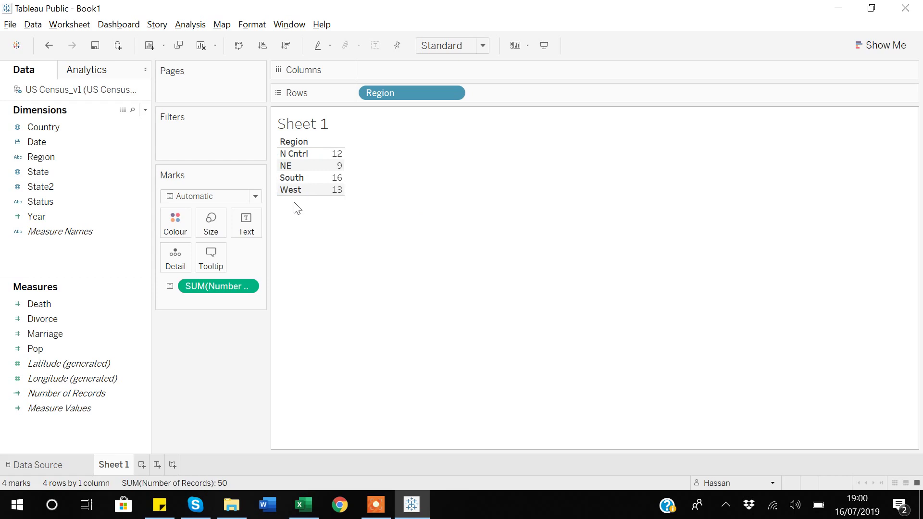
left_click(143, 468)
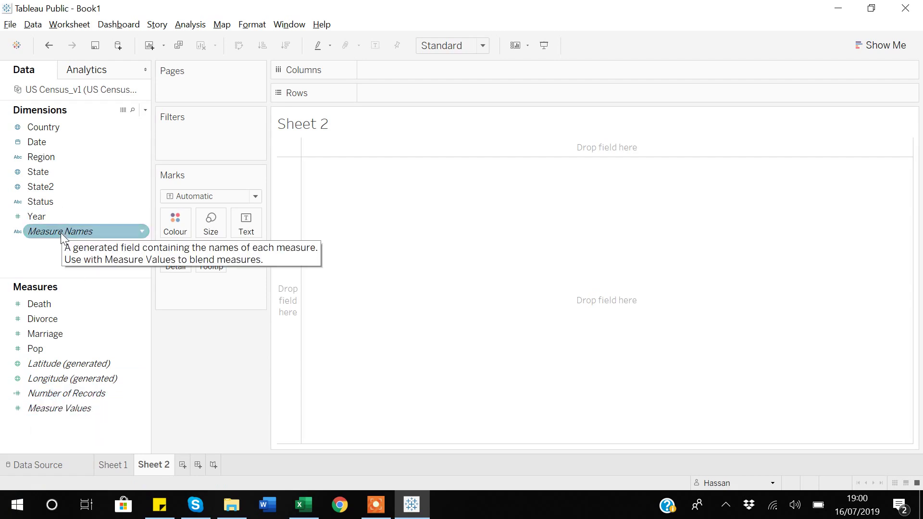
left_click_drag(60, 233, 402, 77)
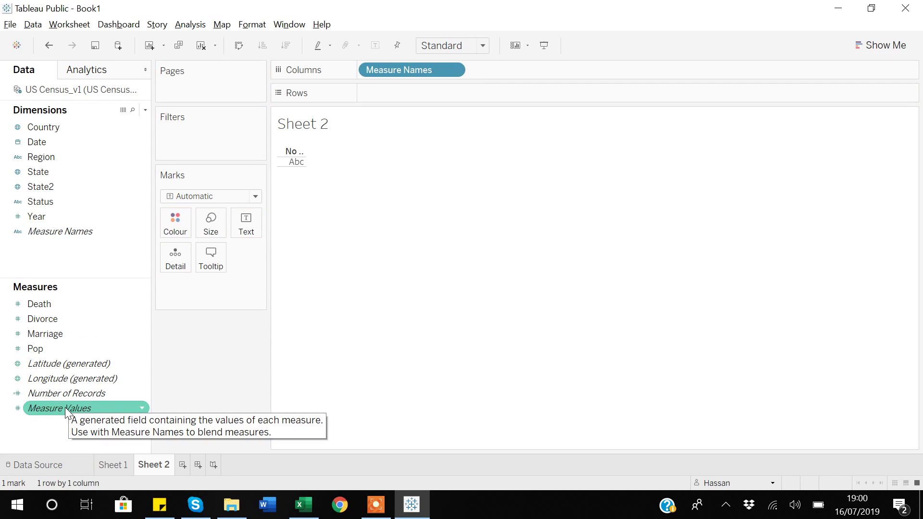
left_click_drag(65, 408, 429, 92)
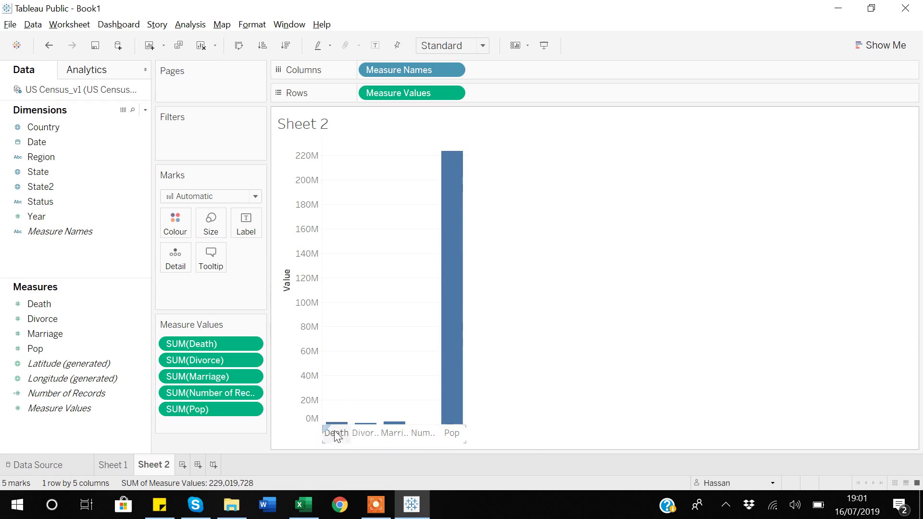
- Change the aggregation of Death among the Measure Values to Average
mouse_move(446, 424)
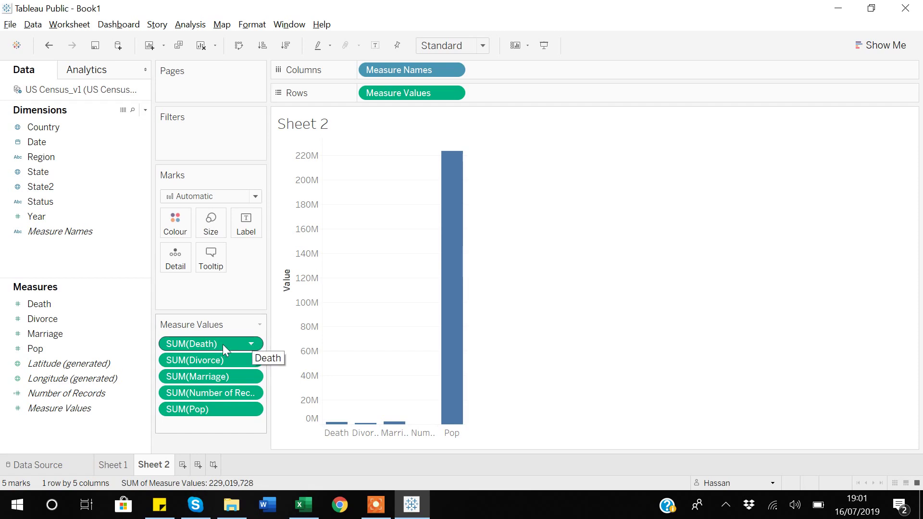
left_click(252, 344)
left_click(252, 344)
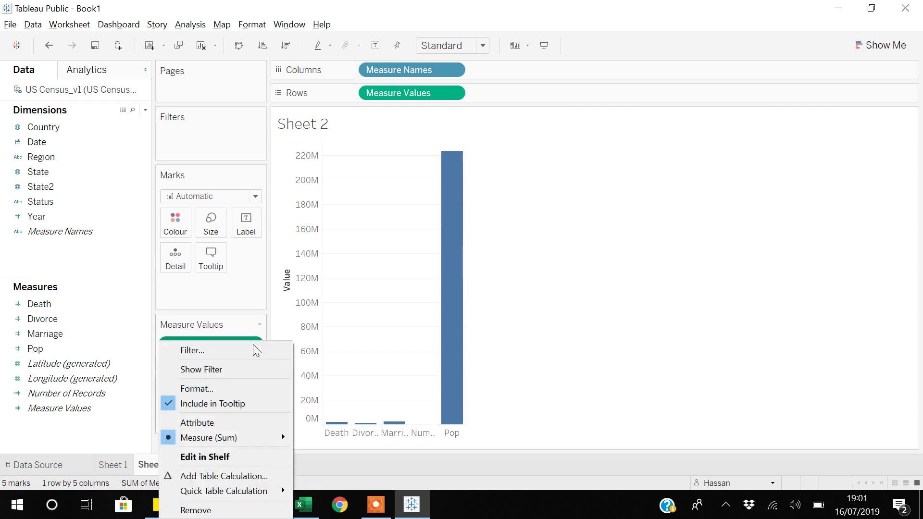
mouse_move(214, 439)
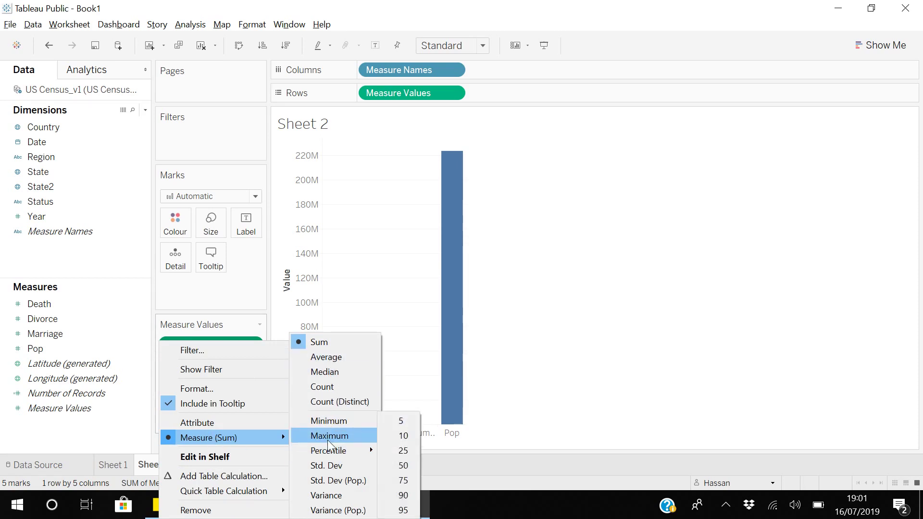
left_click(332, 356)
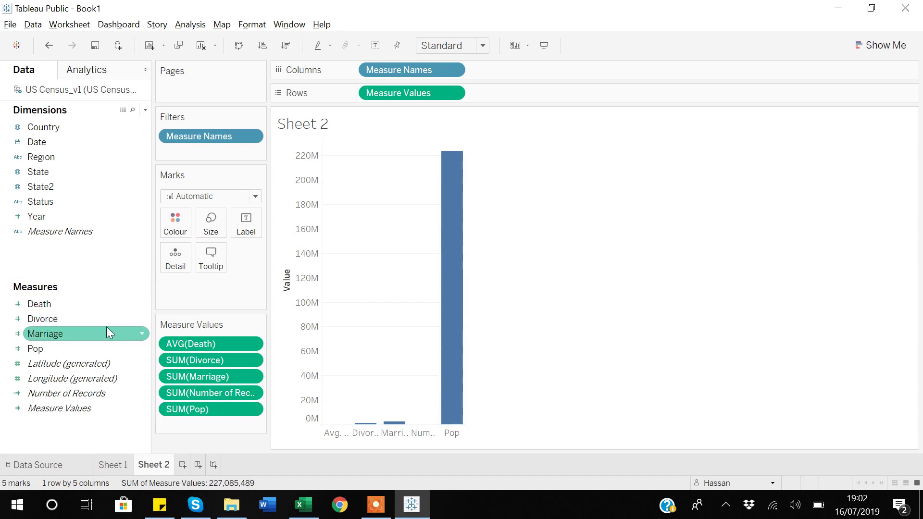
- Add a third worksheet to the workbook
left_click(182, 465)
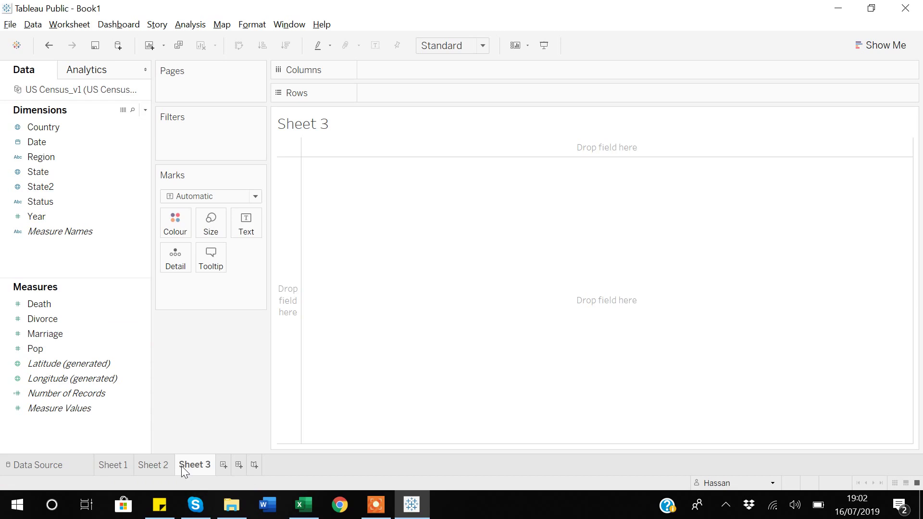
left_click(65, 320)
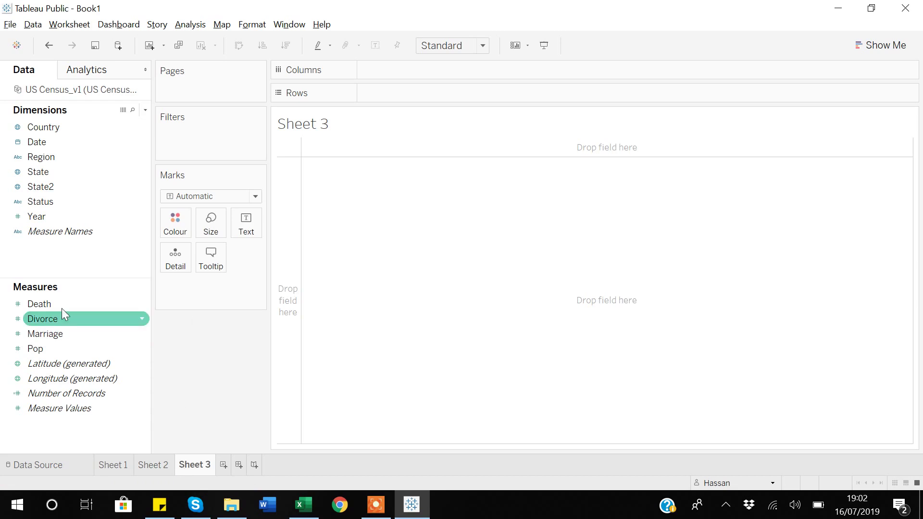
left_click(53, 232)
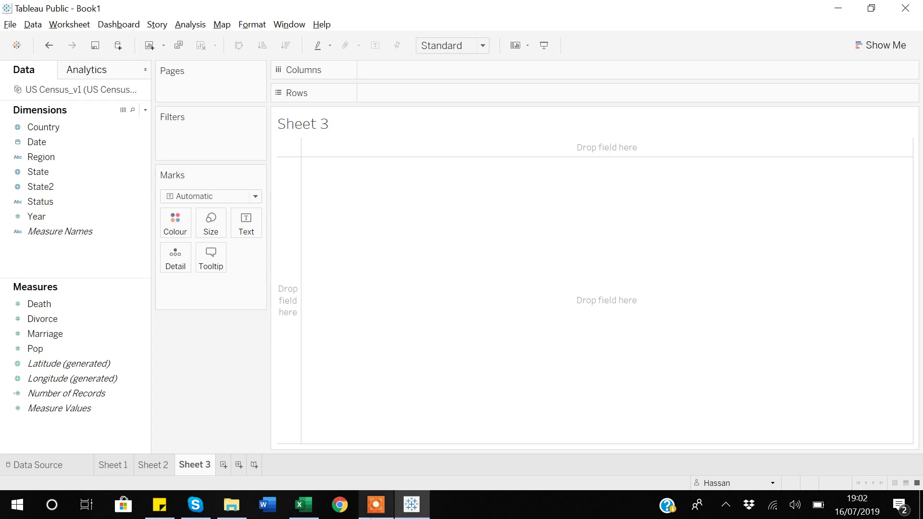
left_click(374, 516)
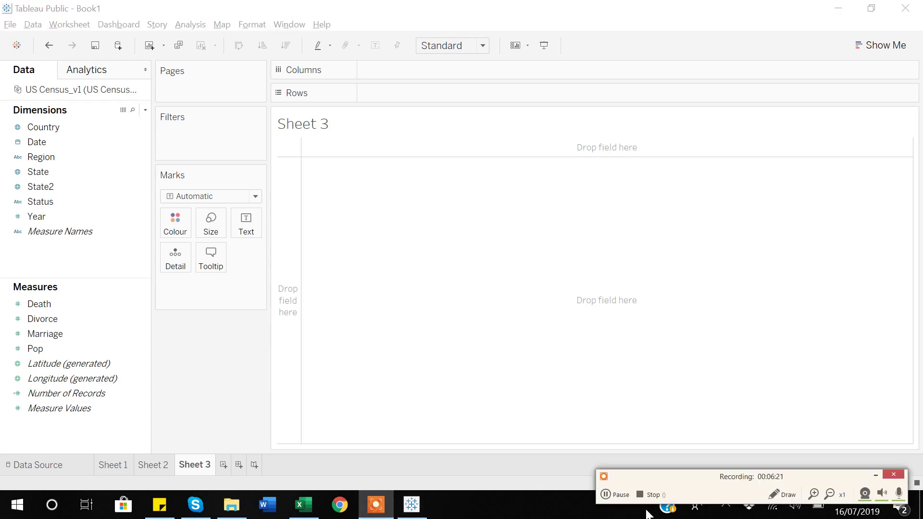
left_click(608, 497)
left_click(607, 498)
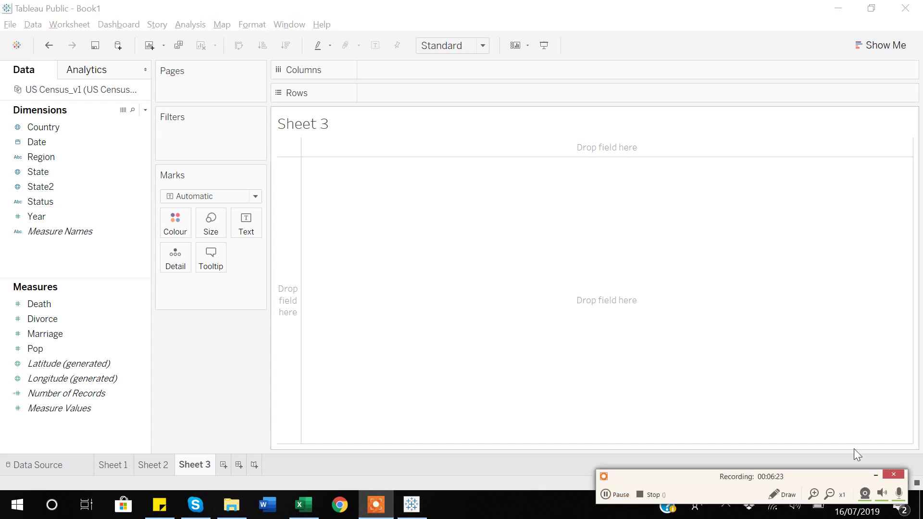
left_click(876, 475)
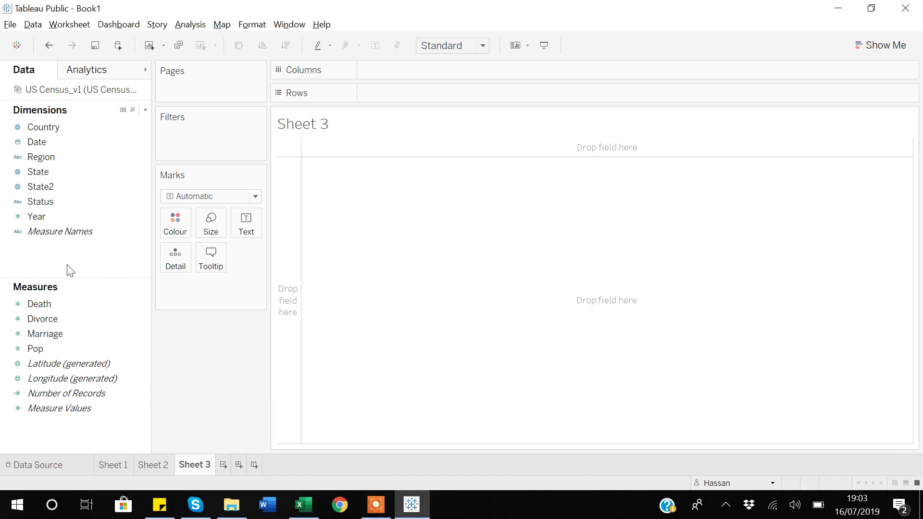
- Place Measure Names on Columns and the individual measures Death, Divorce and Marriage on Rows
left_click(59, 235)
left_click_drag(57, 233, 412, 68)
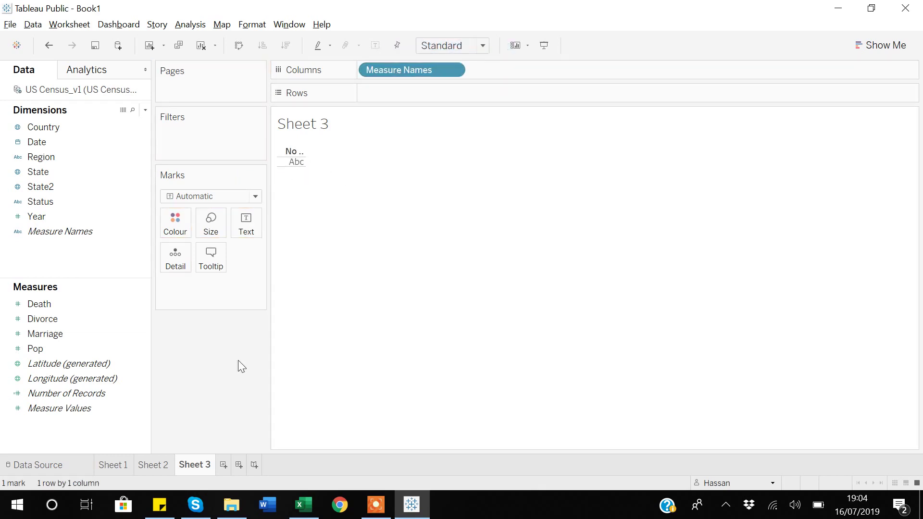
left_click_drag(46, 305, 384, 102)
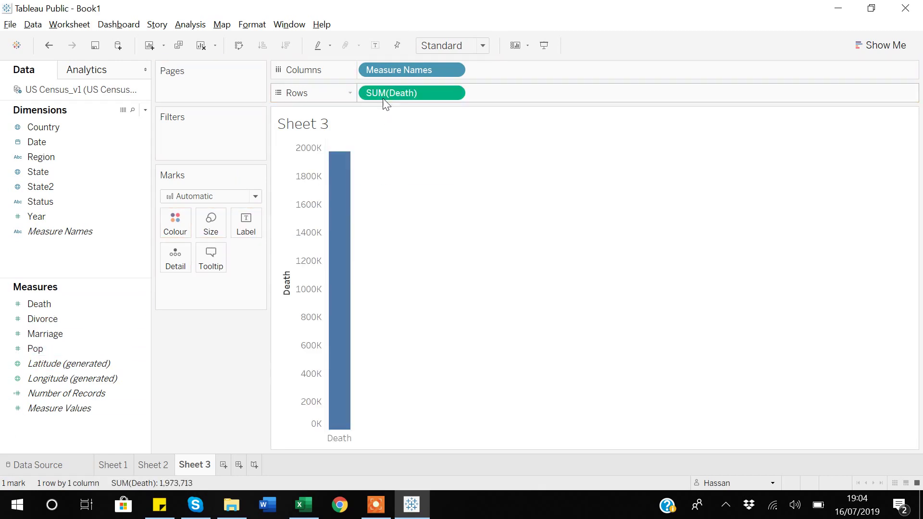
left_click_drag(46, 318, 518, 98)
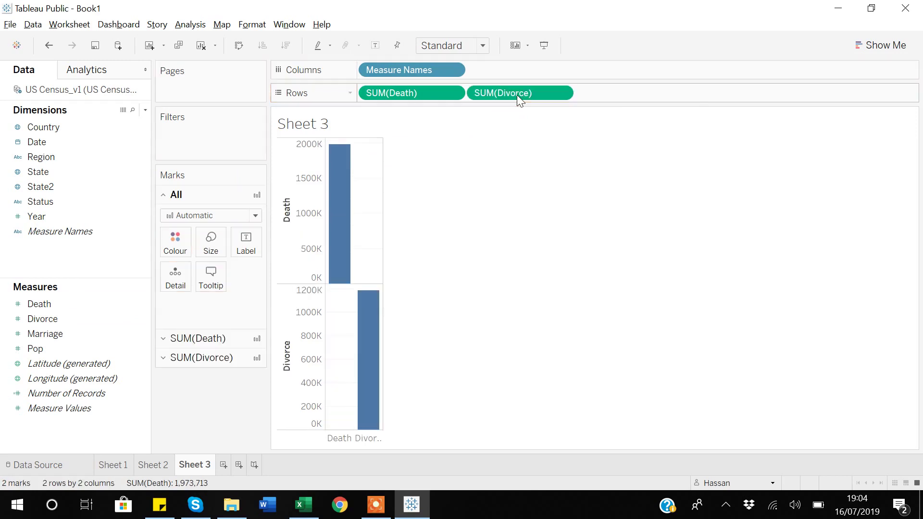
left_click_drag(46, 334, 620, 96)
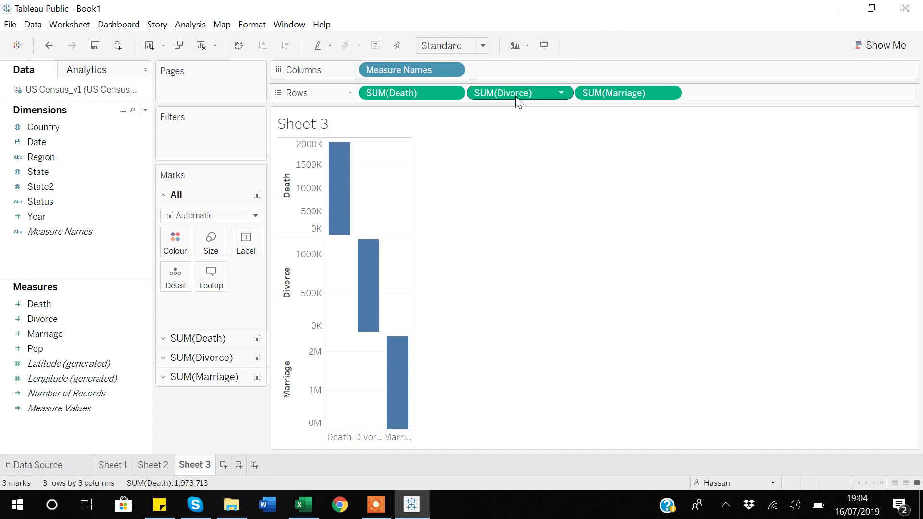
- Combine Divorce with Death on a dual axis and open the field options of Marriage
left_click(561, 93)
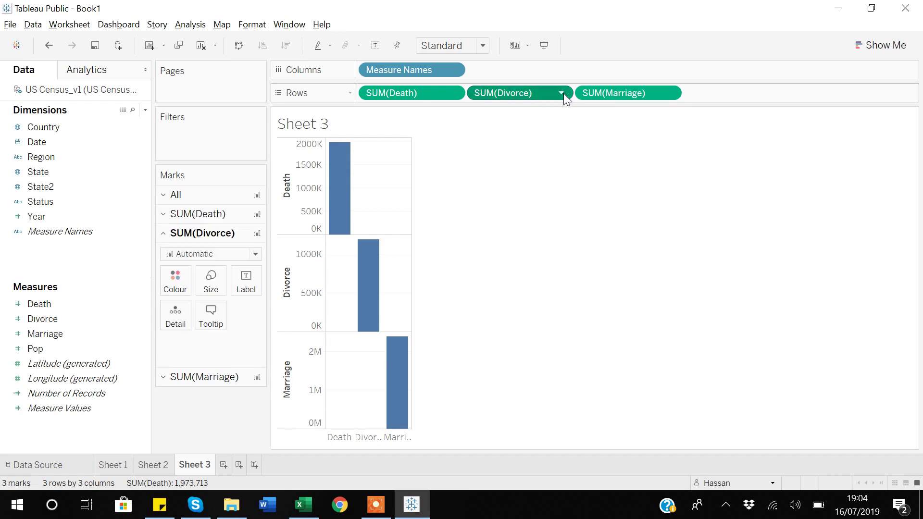
mouse_move(538, 224)
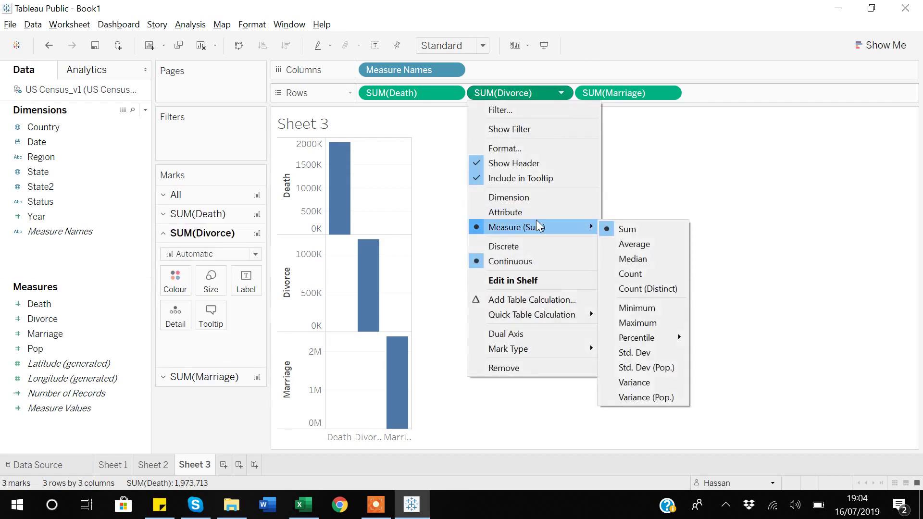
left_click(512, 336)
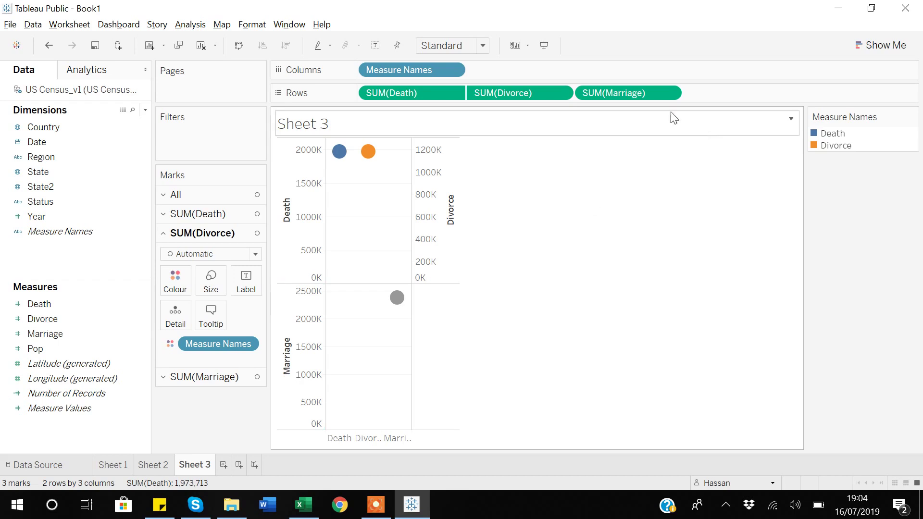
left_click(668, 92)
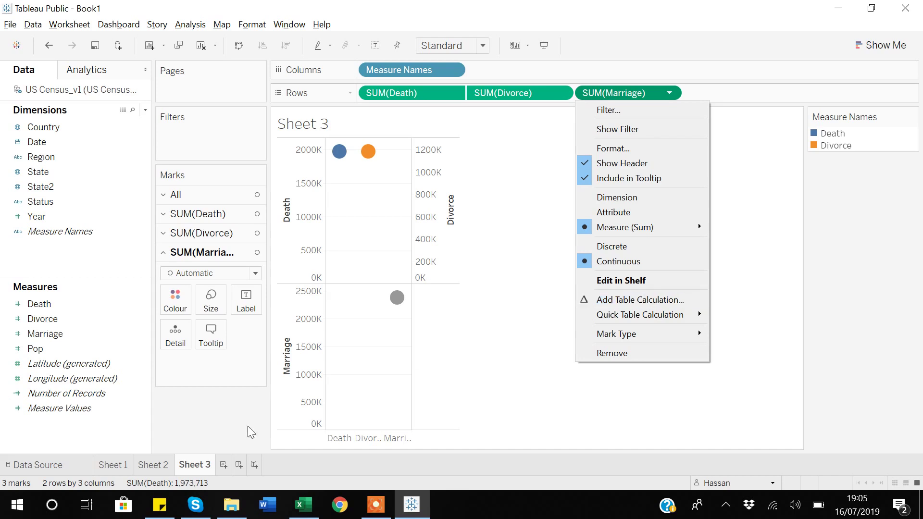
- Build a fourth worksheet showing Measure Values on Rows broken down by Measure Names on Columns
left_click(223, 465)
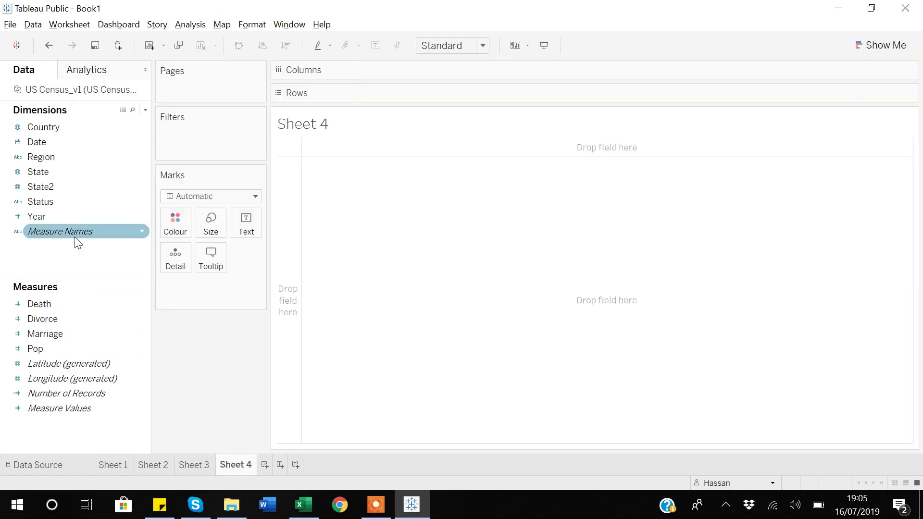
left_click_drag(74, 235, 417, 73)
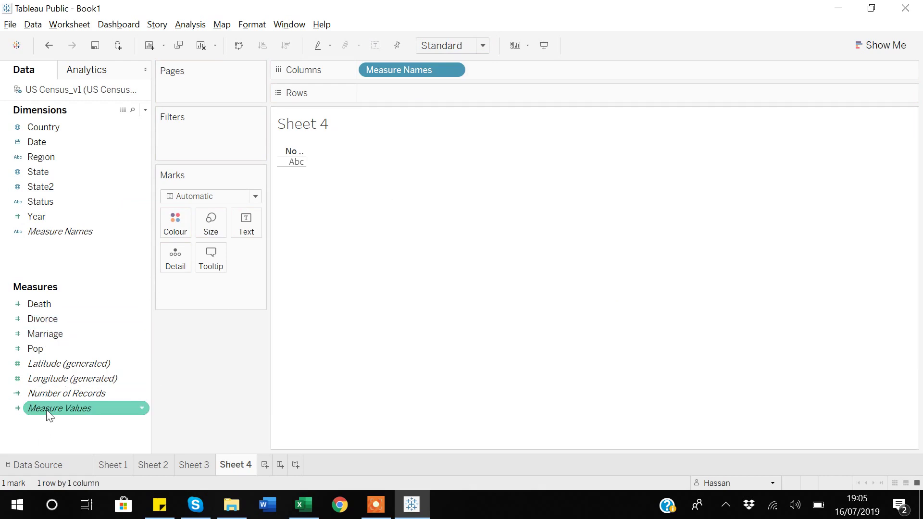
left_click_drag(46, 410, 400, 93)
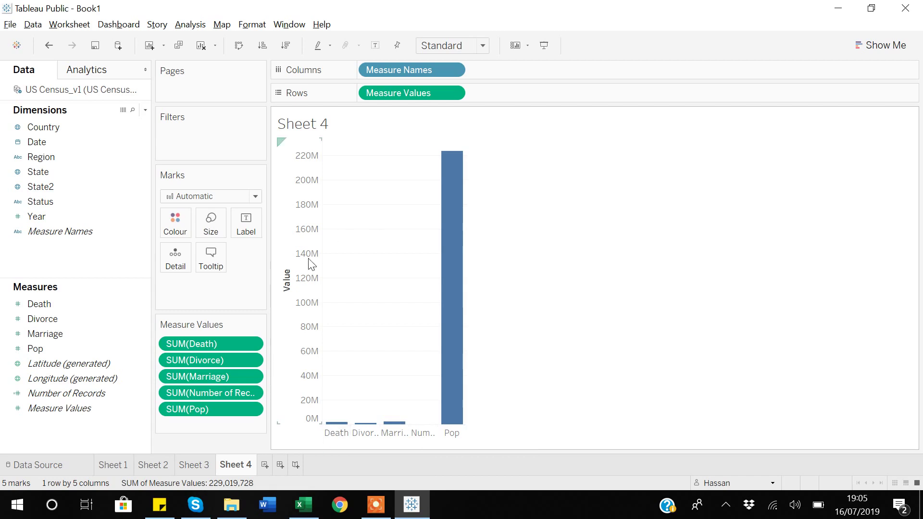
- Filter the chart by Measure Names, excluding Number of Records and Divorce
left_click(57, 233)
left_click_drag(56, 233, 189, 134)
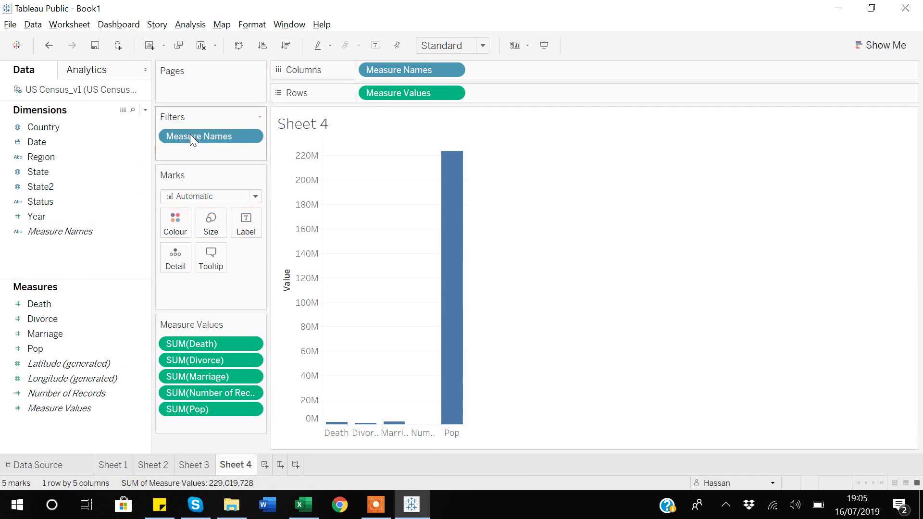
left_click(251, 137)
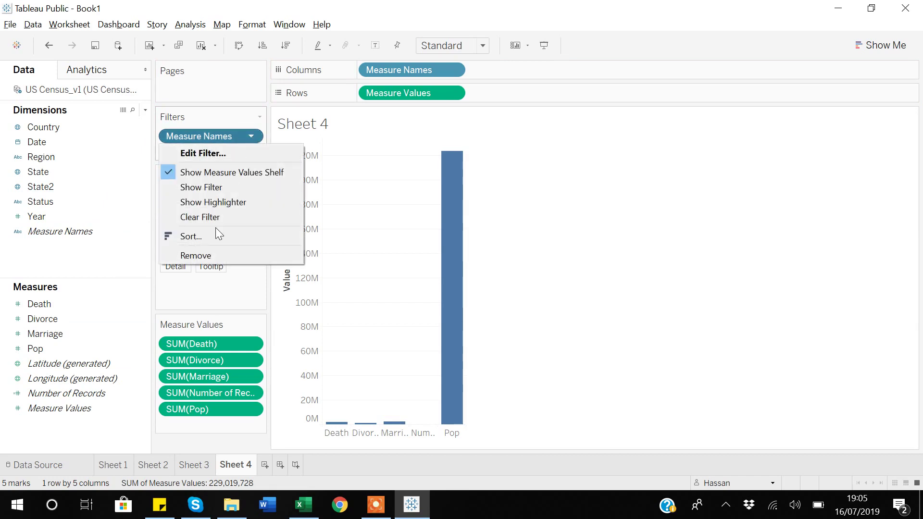
left_click(213, 154)
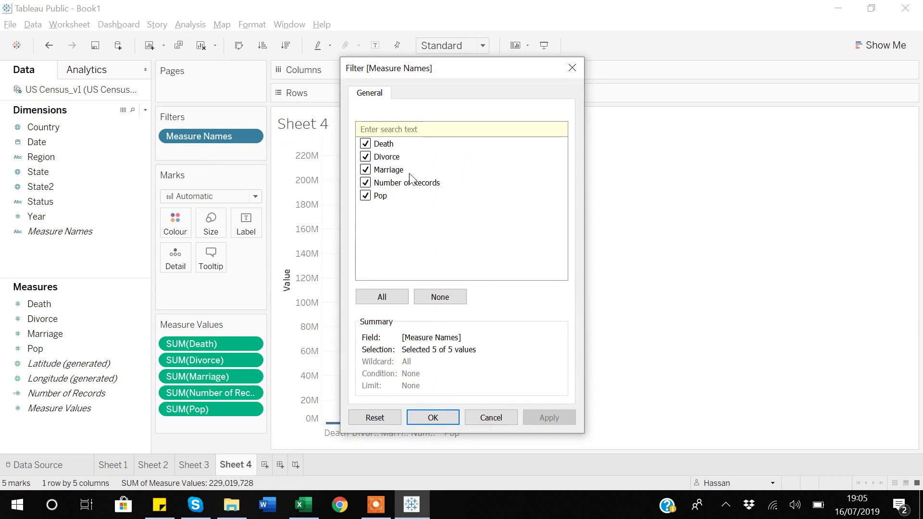
left_click(365, 185)
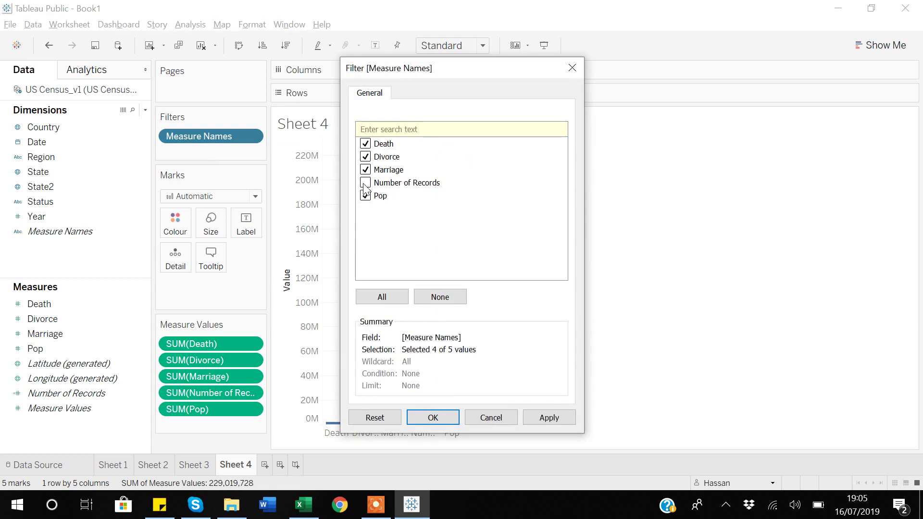
left_click(366, 157)
left_click(558, 418)
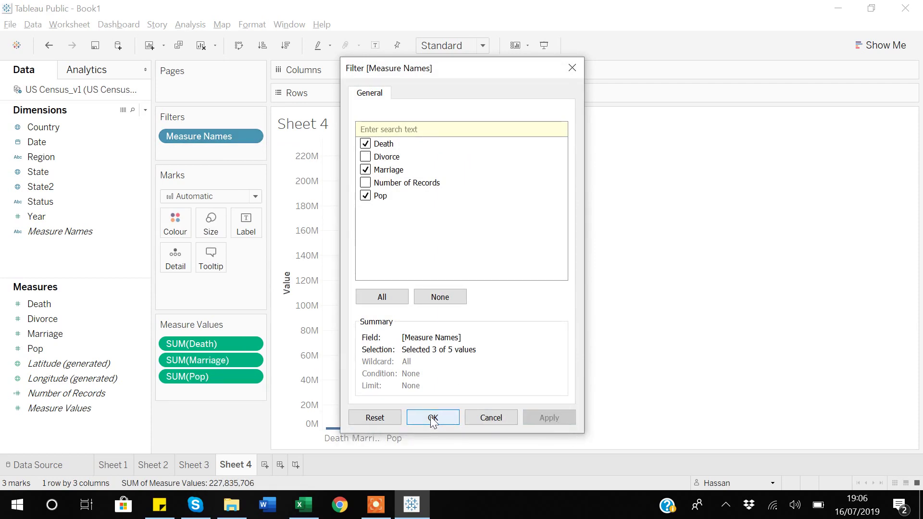
left_click(433, 418)
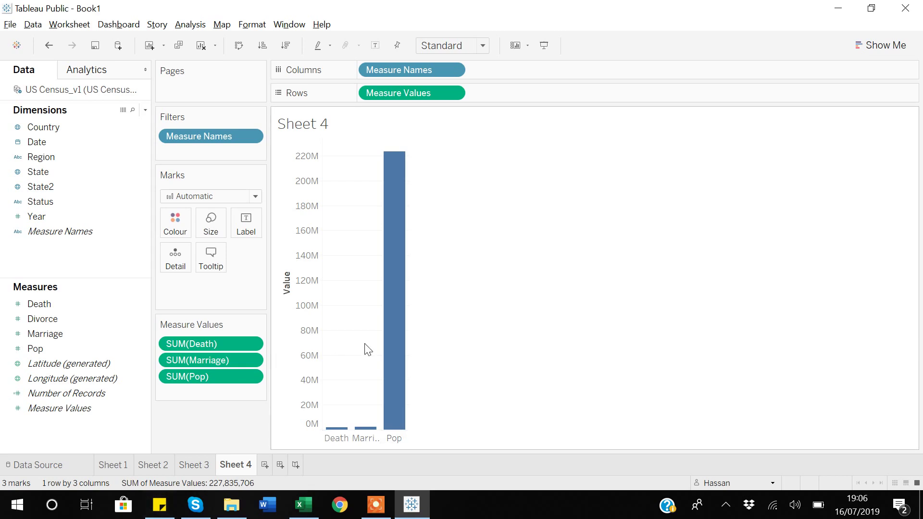
- Add a fifth worksheet with Date by year on Columns and Measure Values on Rows
left_click(264, 465)
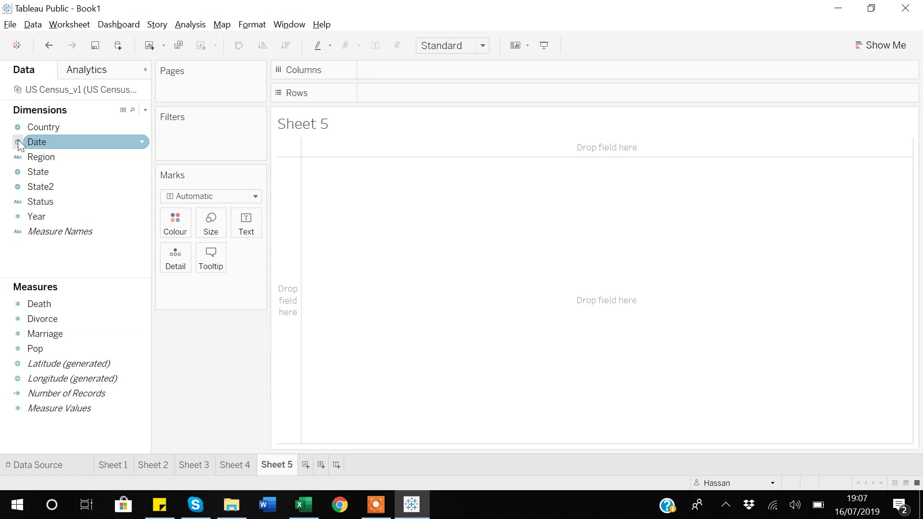
left_click_drag(54, 142, 404, 80)
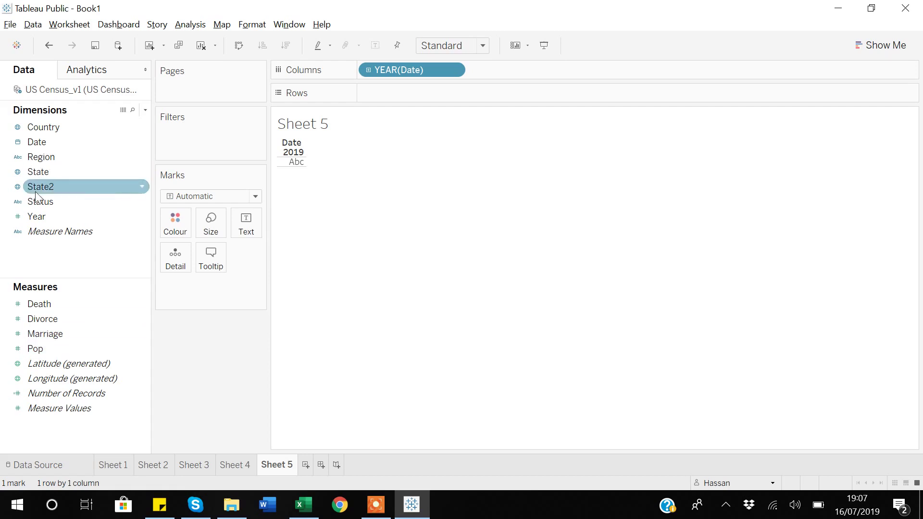
left_click_drag(60, 406, 424, 92)
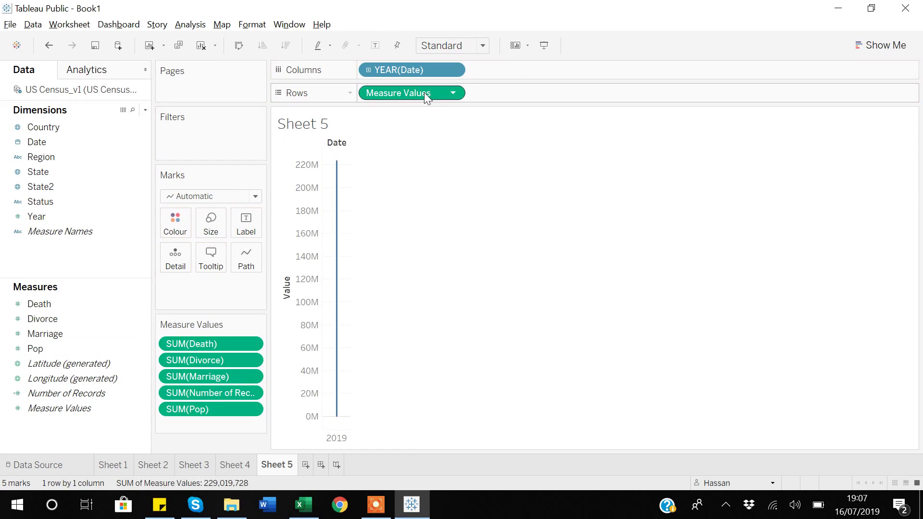
- Drill the Date hierarchy on Columns down from year through quarter and month to day
left_click(369, 70)
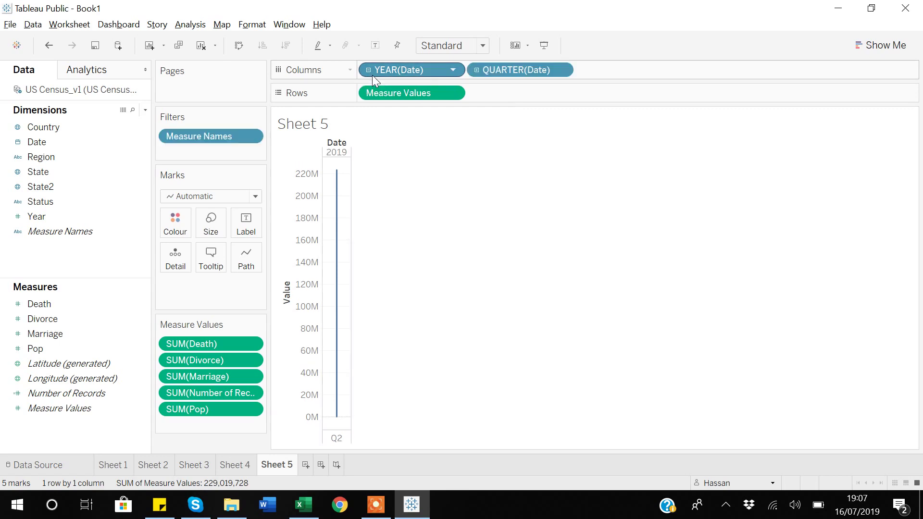
left_click(477, 70)
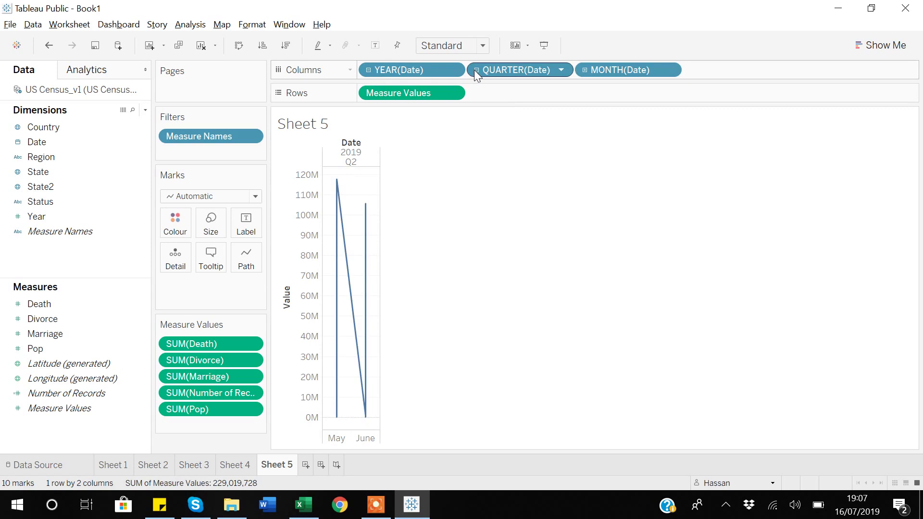
left_click(585, 71)
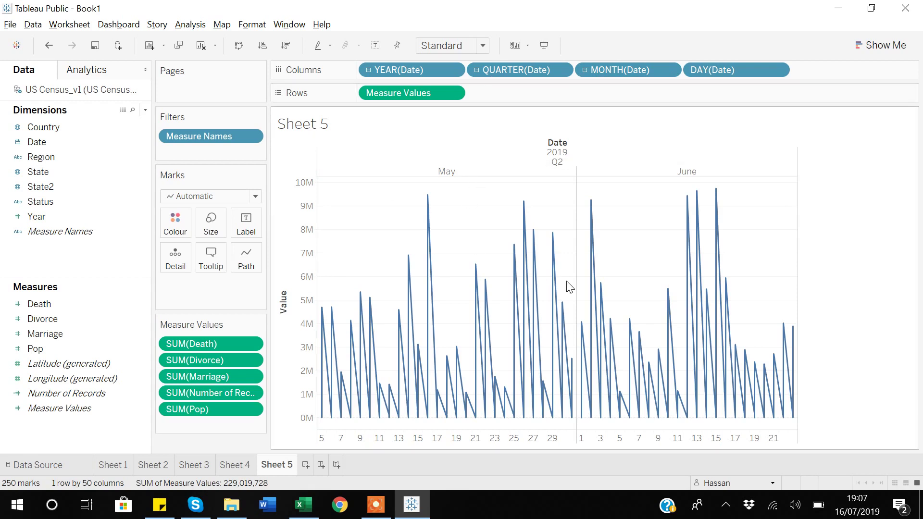
left_click(376, 505)
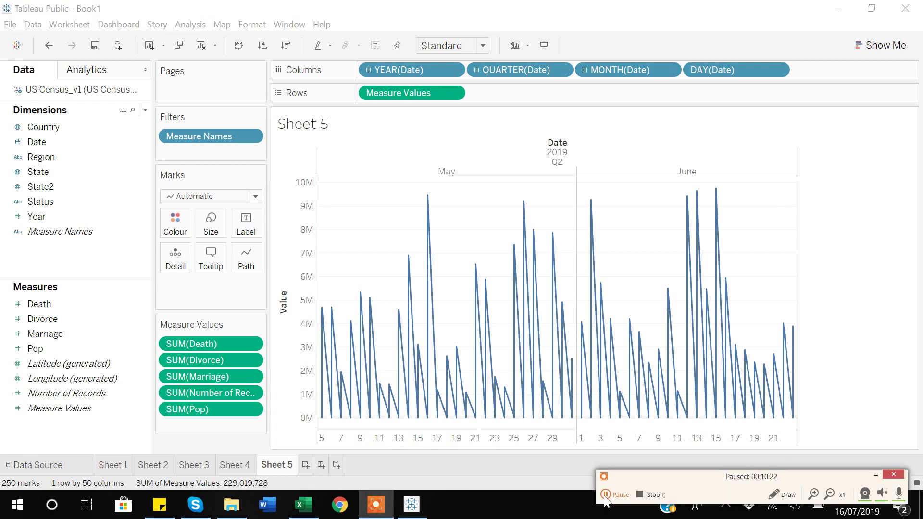
mouse_move(720, 326)
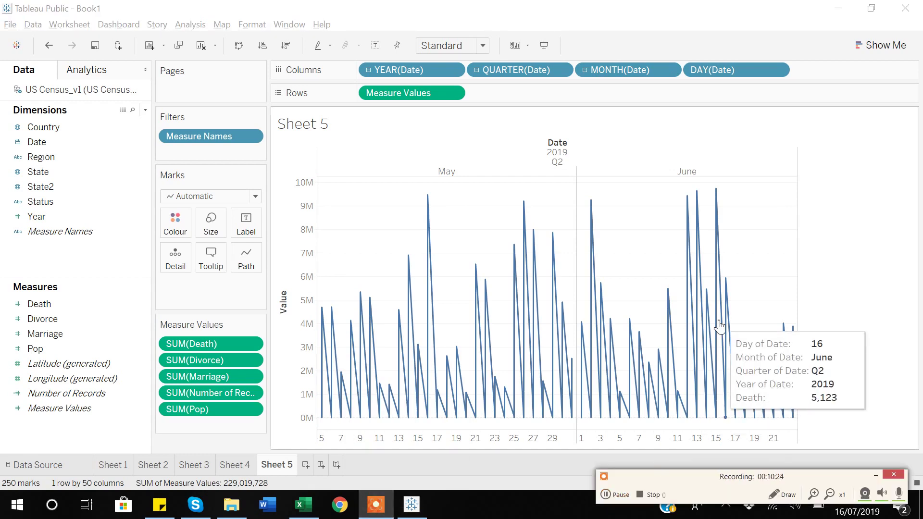
mouse_move(372, 338)
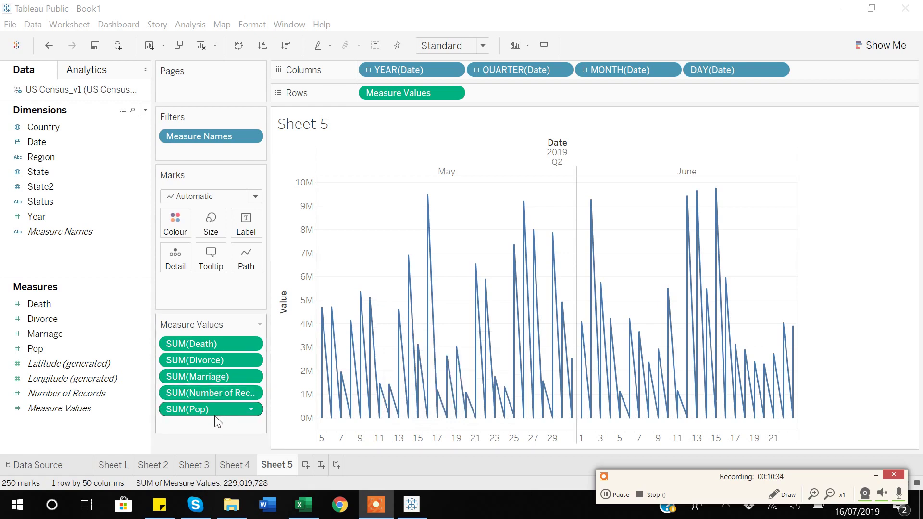
mouse_move(530, 297)
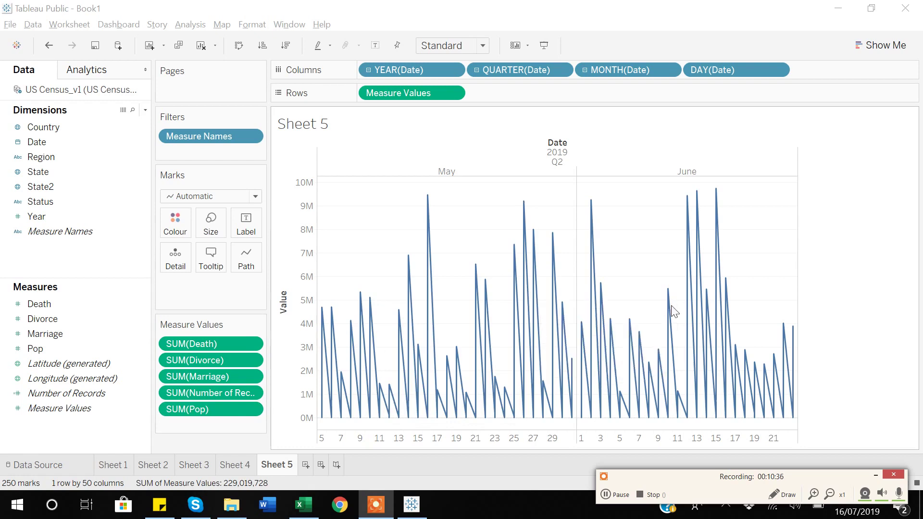
left_click(876, 475)
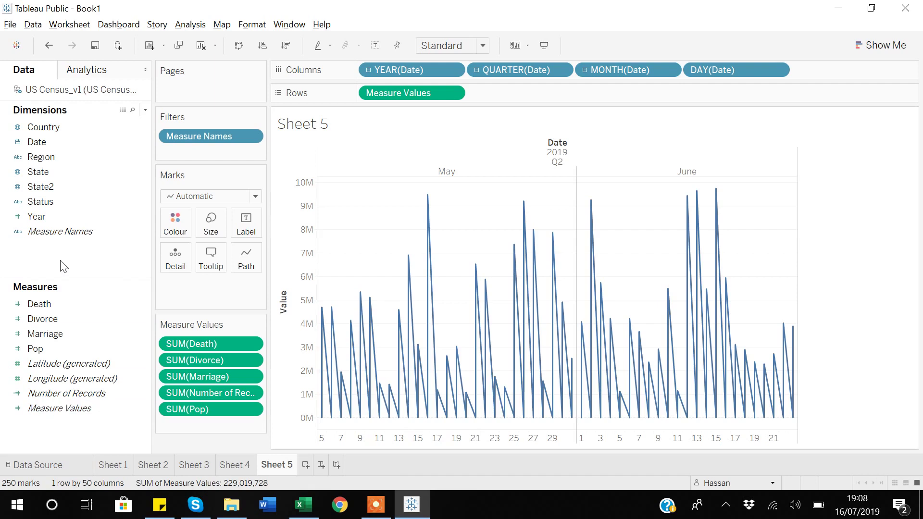
- Colour the lines by Measure Names and filter Measure Names to exclude Number of Records and Pop
left_click_drag(58, 233, 175, 235)
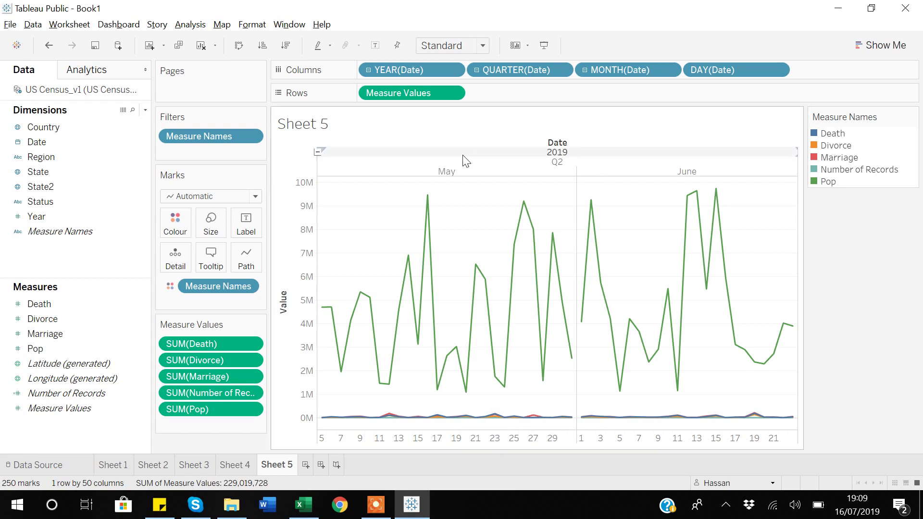
left_click(252, 137)
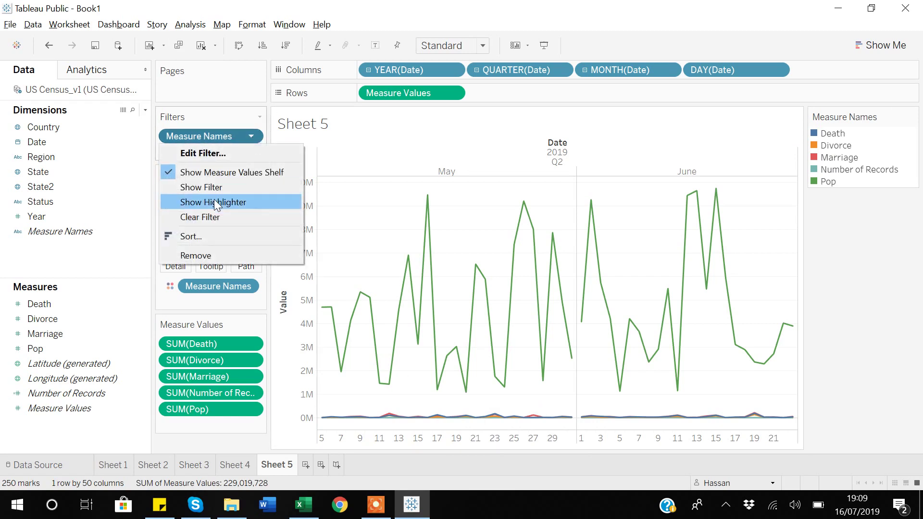
left_click(202, 154)
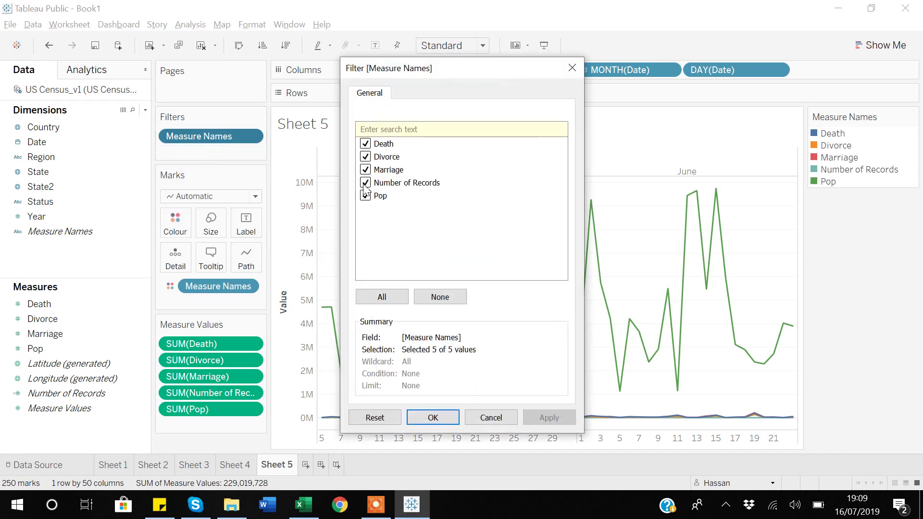
left_click(366, 195)
left_click(366, 183)
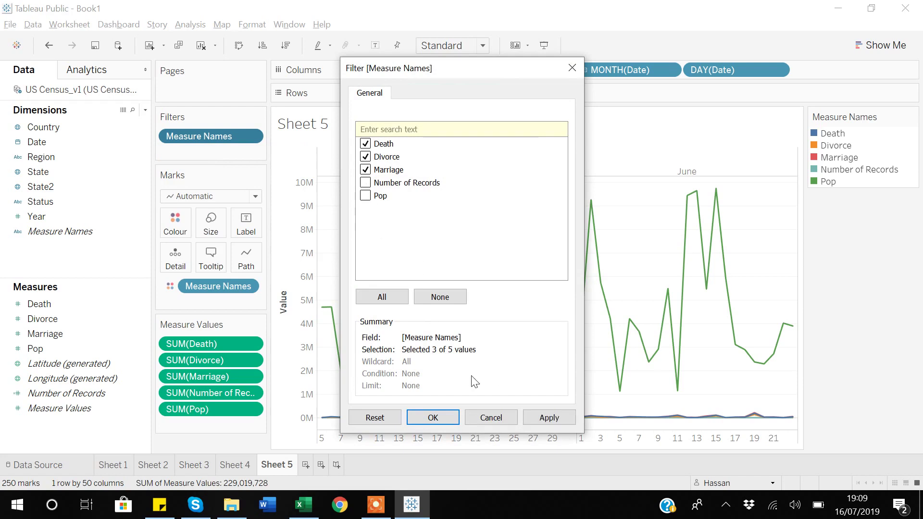
left_click(557, 418)
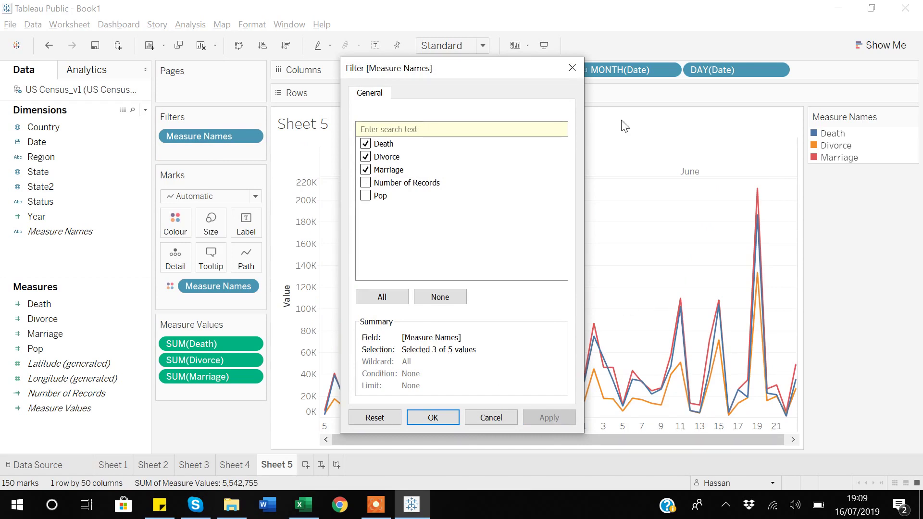
left_click(433, 418)
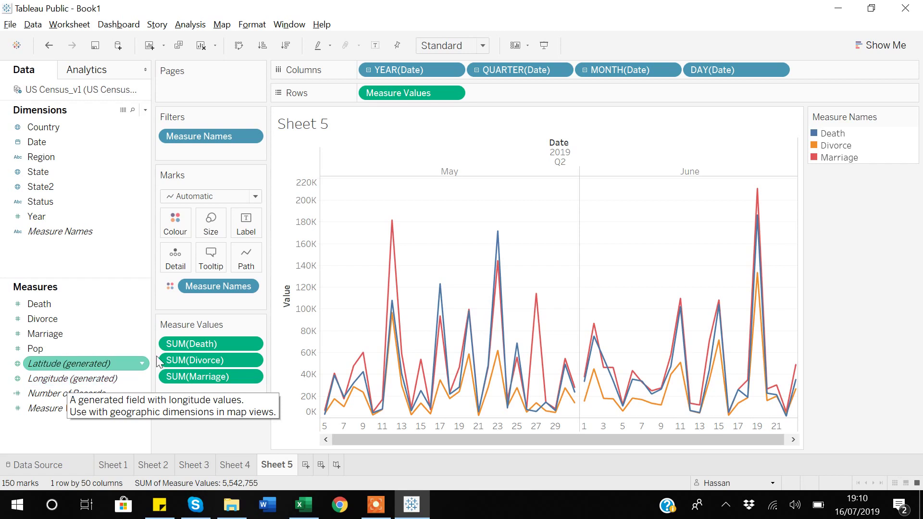
left_click(376, 509)
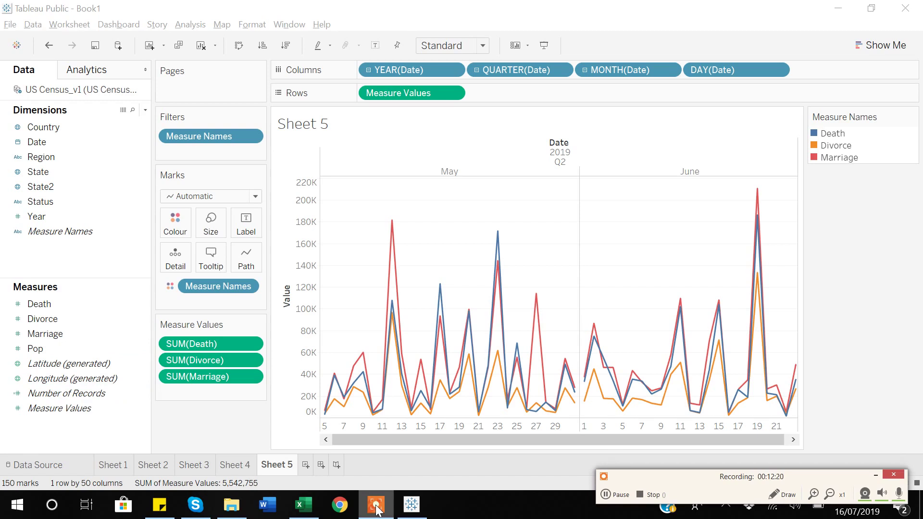